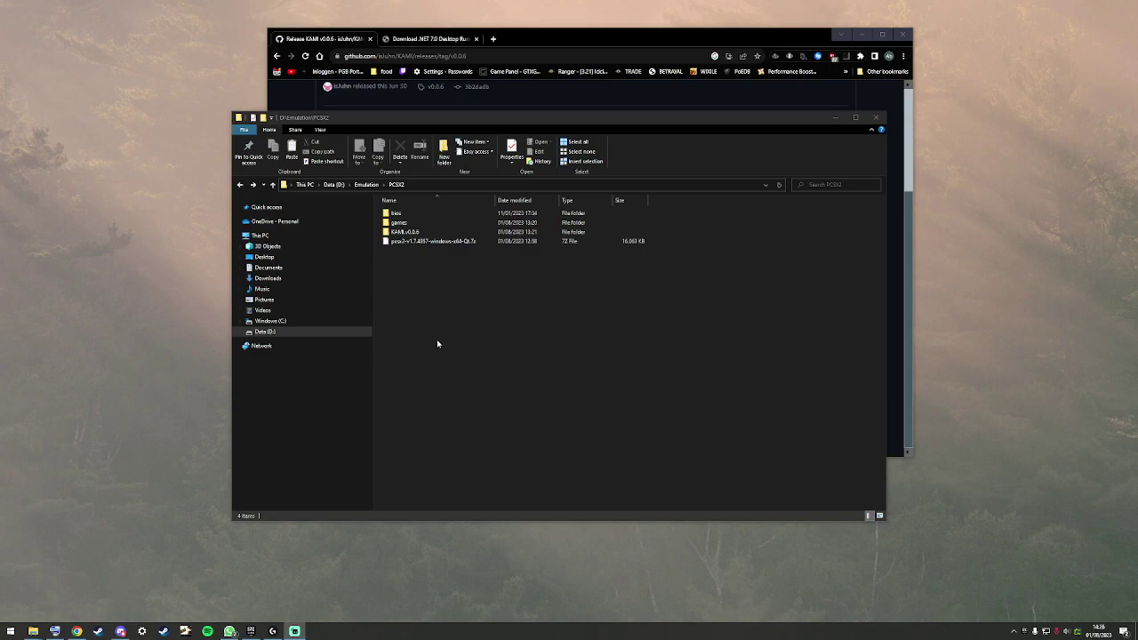
# Step: Extract the PCSX2 v1.7.4857 7z archive into its own folder inside D:\Emulation\PCSX2
pyautogui.click(404, 244)
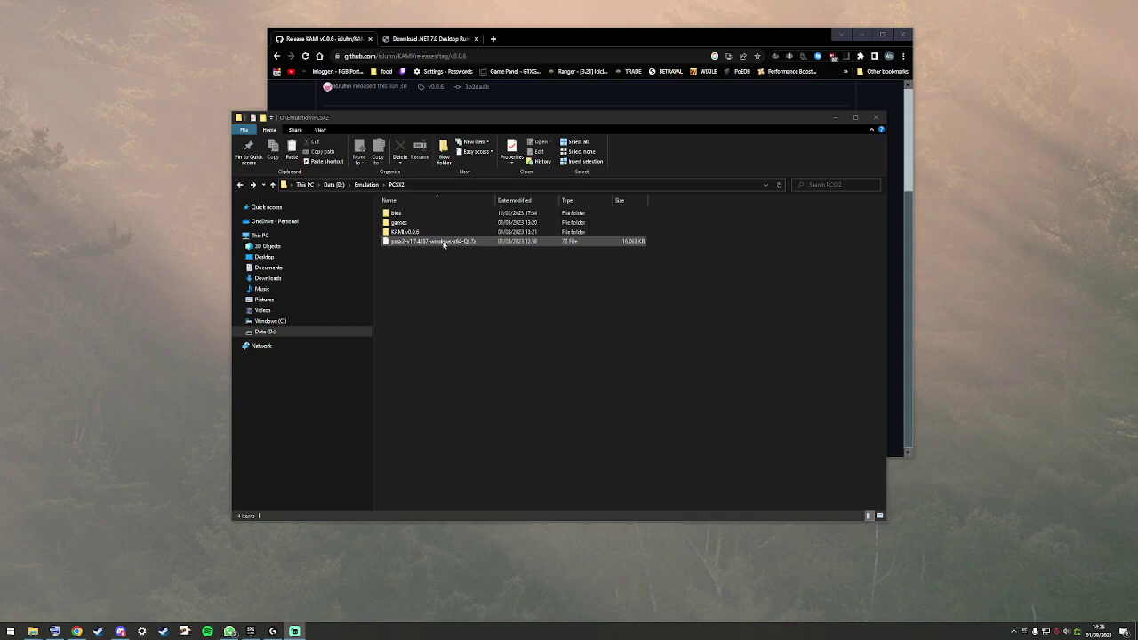
pyautogui.rightClick(444, 243)
pyautogui.moveTo(524, 267)
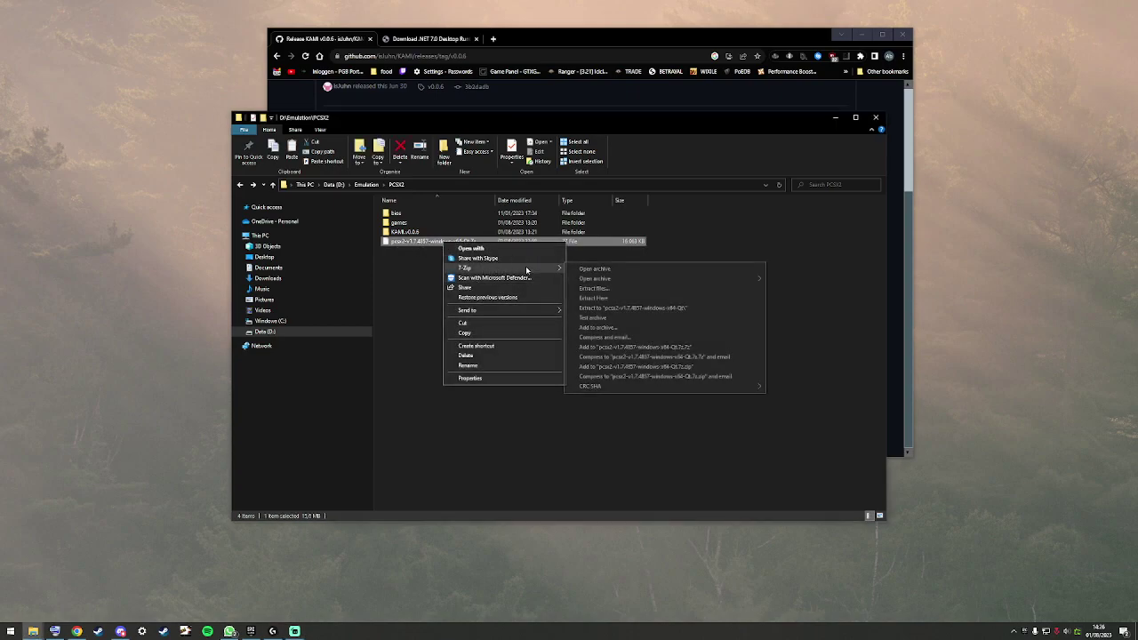
pyautogui.click(645, 310)
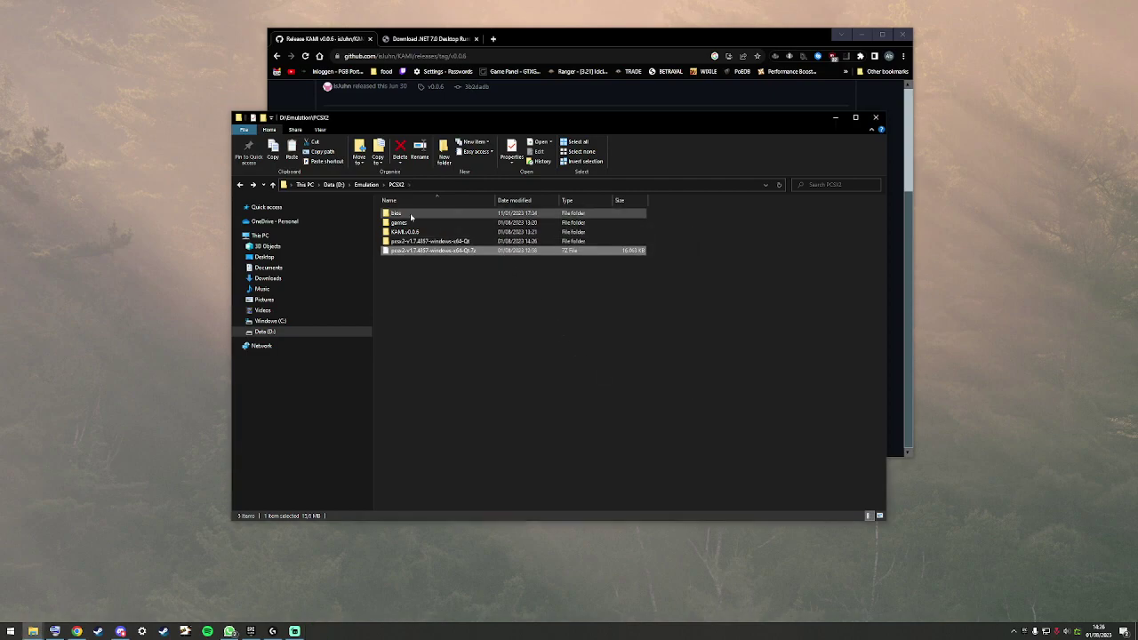
# Step: Launch pcsx2-qt.exe from the extracted folder and accept the setup wizard's default language, theme and update options
pyautogui.doubleClick(426, 241)
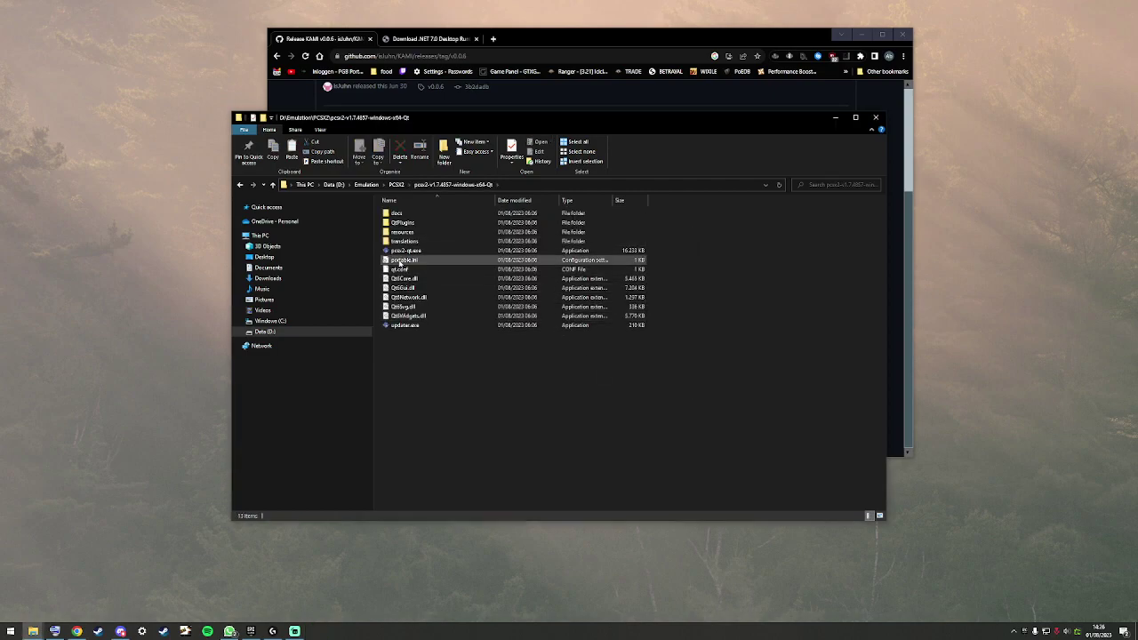
pyautogui.doubleClick(402, 251)
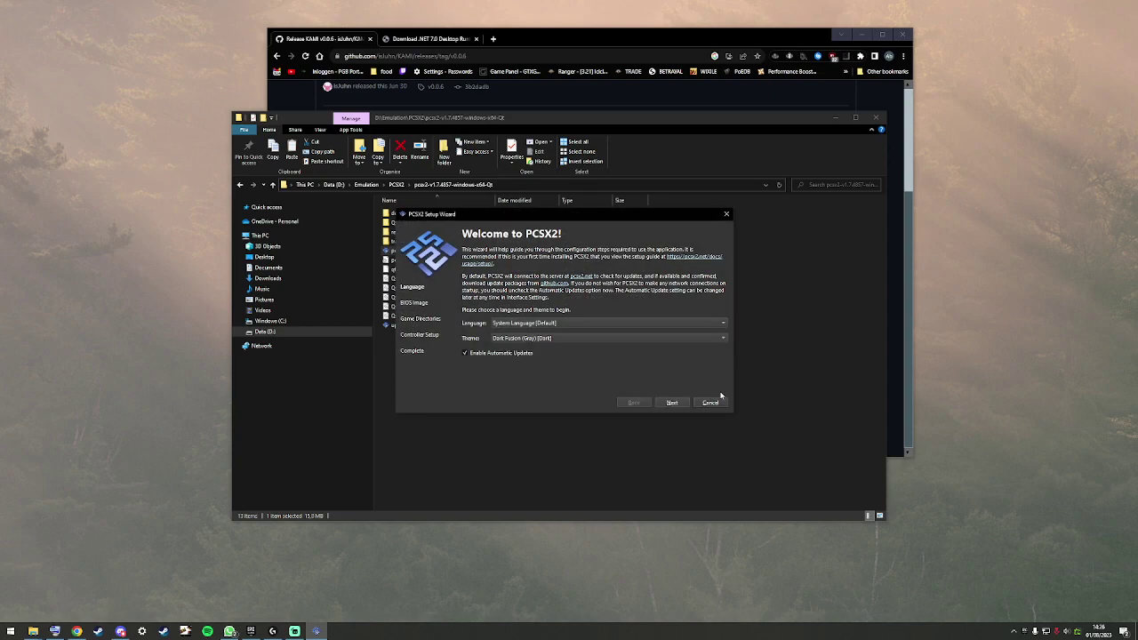
pyautogui.click(677, 401)
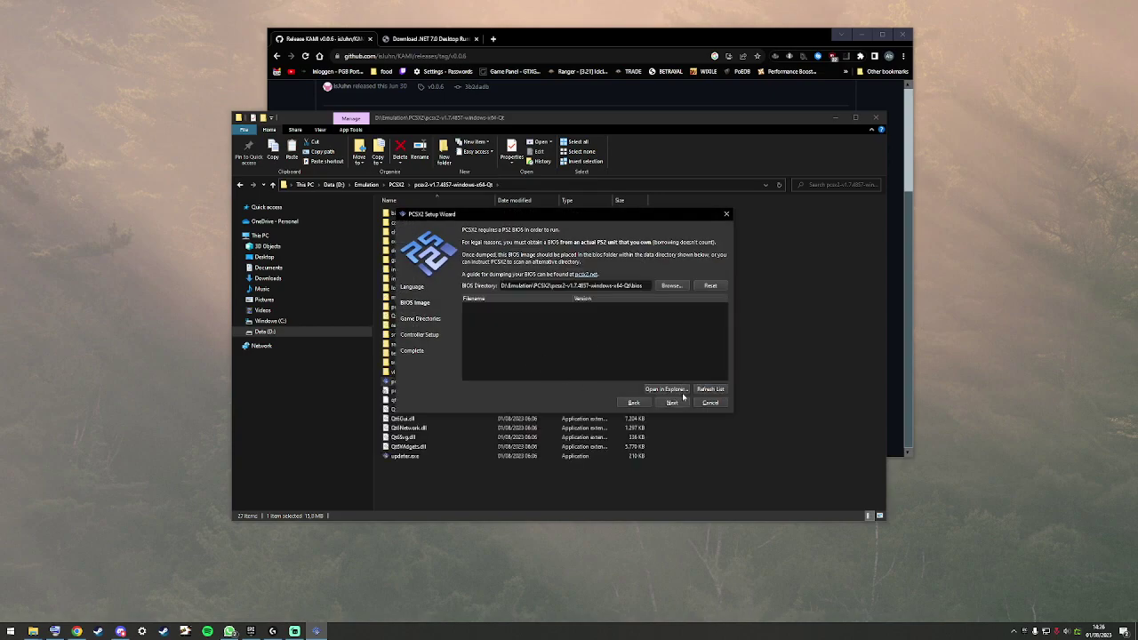
# Step: Set the BIOS directory to D:\Emulation\PCSX2\bios and choose the USA BIOS image
pyautogui.click(671, 286)
pyautogui.click(563, 243)
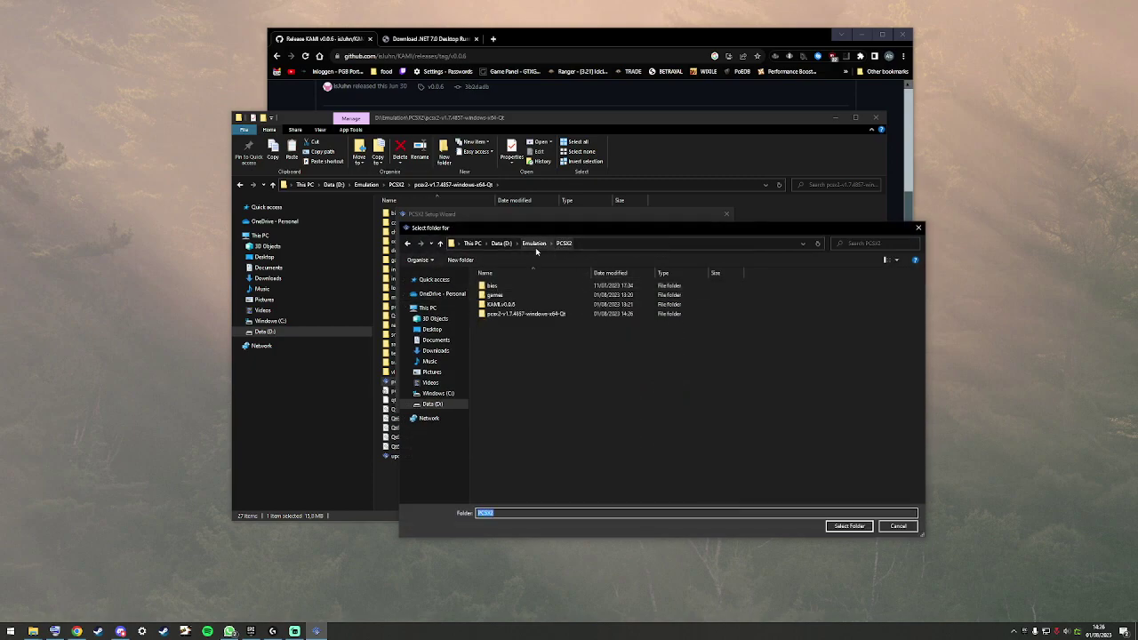
pyautogui.click(494, 285)
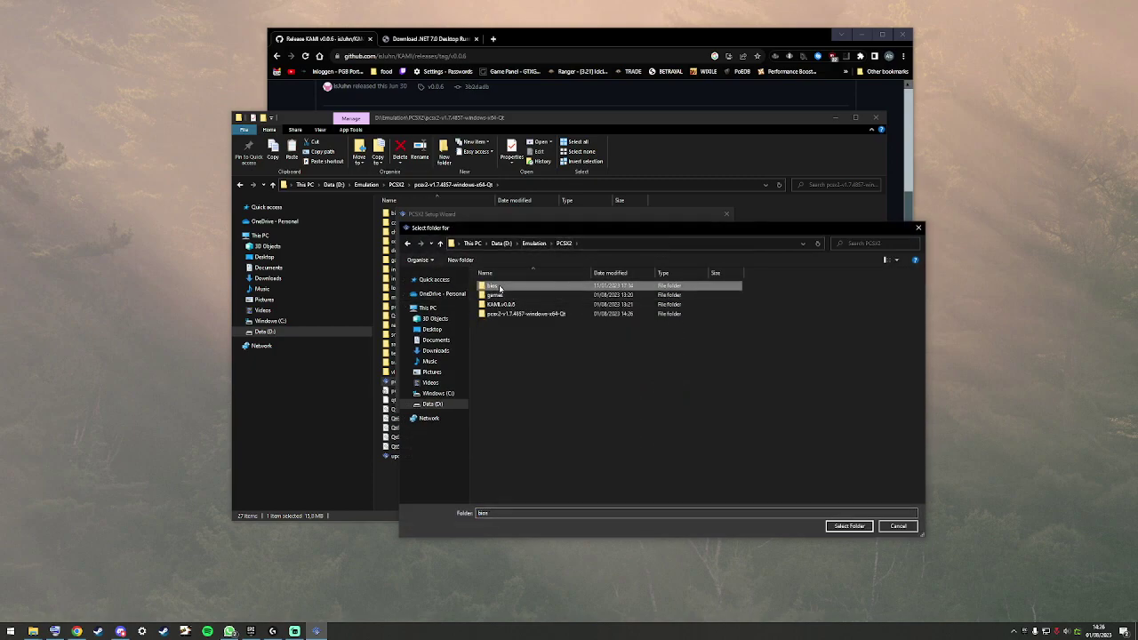
pyautogui.click(851, 527)
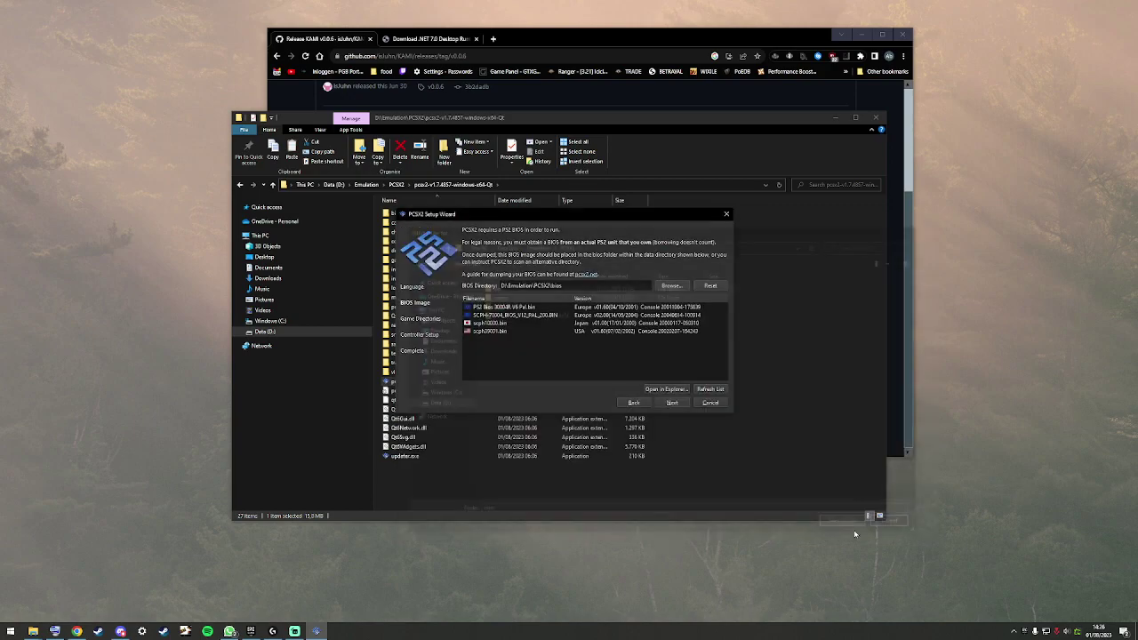
pyautogui.click(477, 331)
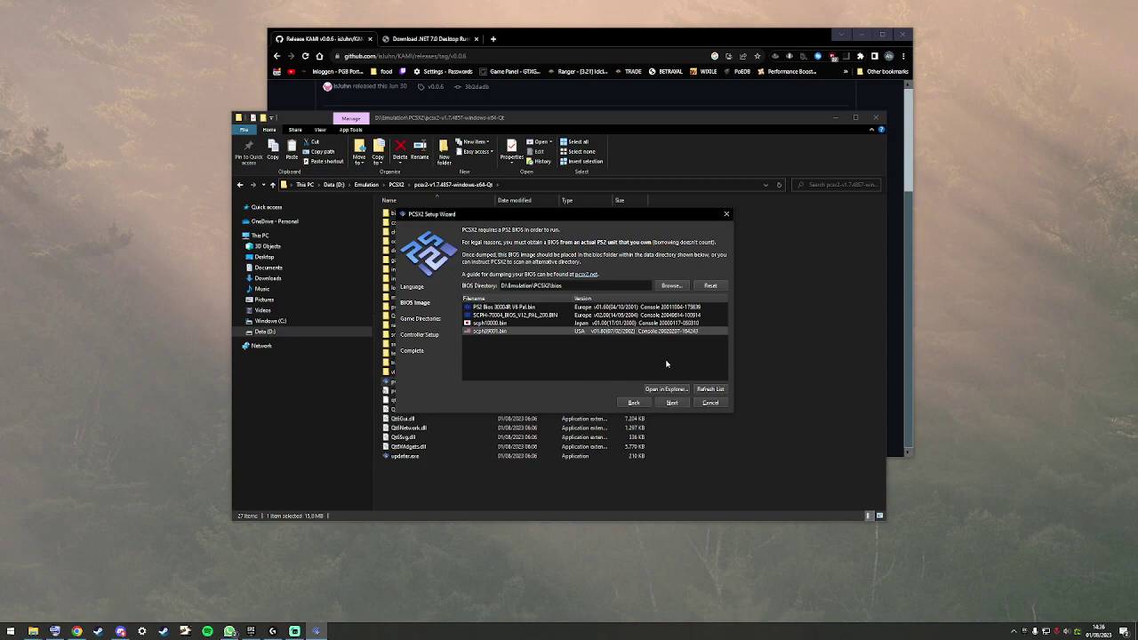
pyautogui.click(659, 404)
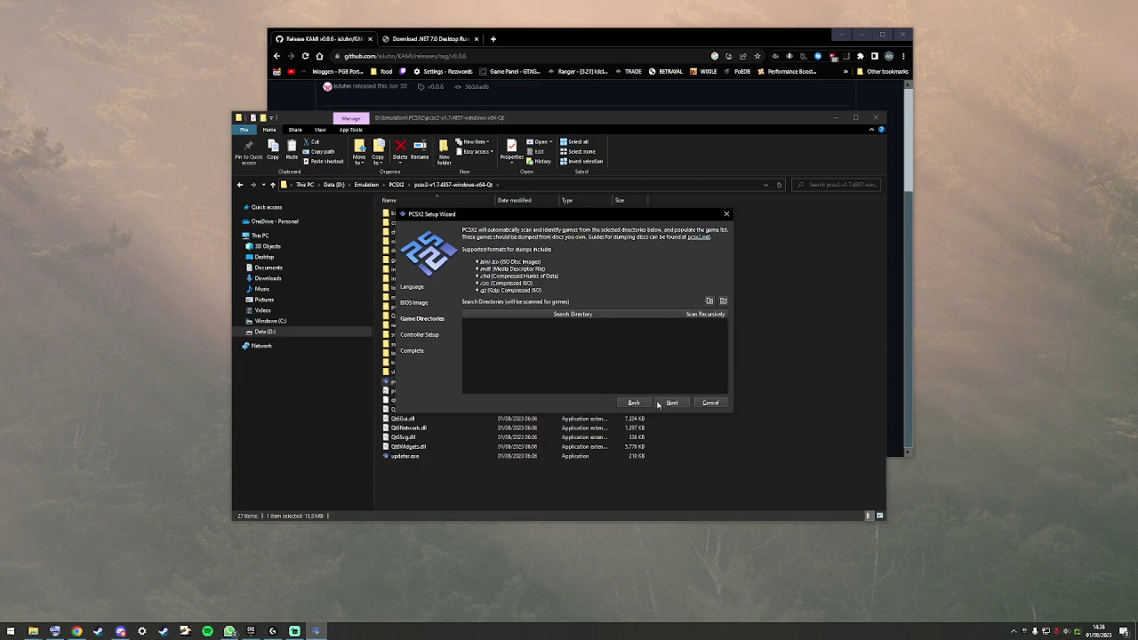
# Step: Add D:\Emulation\PCSX2\games as a game search directory with recursive scanning enabled
pyautogui.click(725, 301)
pyautogui.click(518, 295)
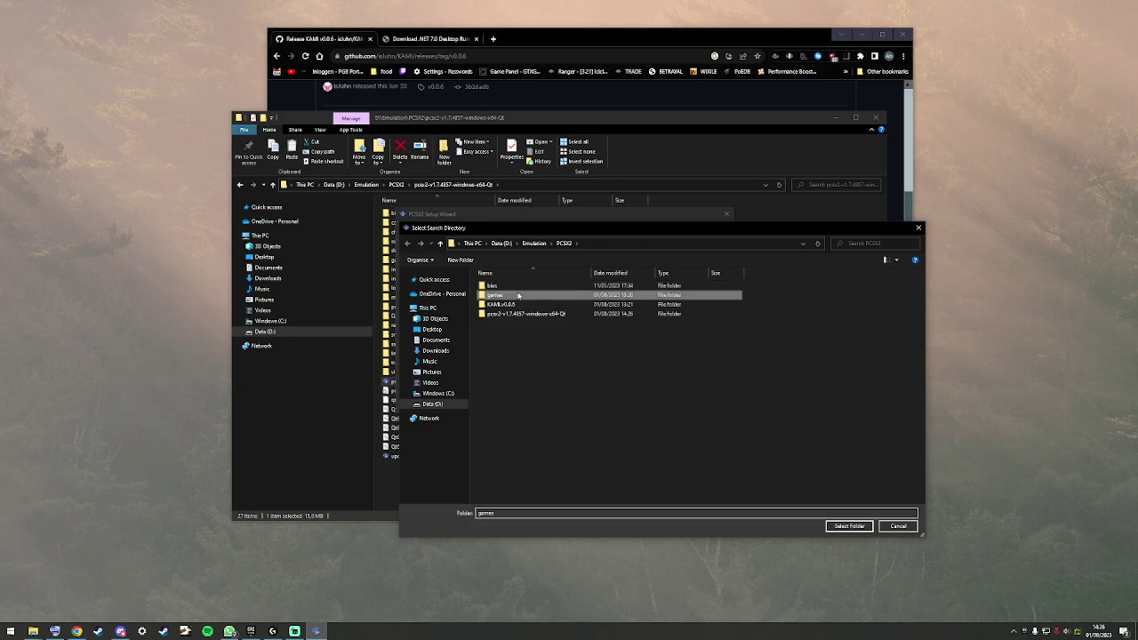
pyautogui.doubleClick(518, 295)
pyautogui.click(849, 525)
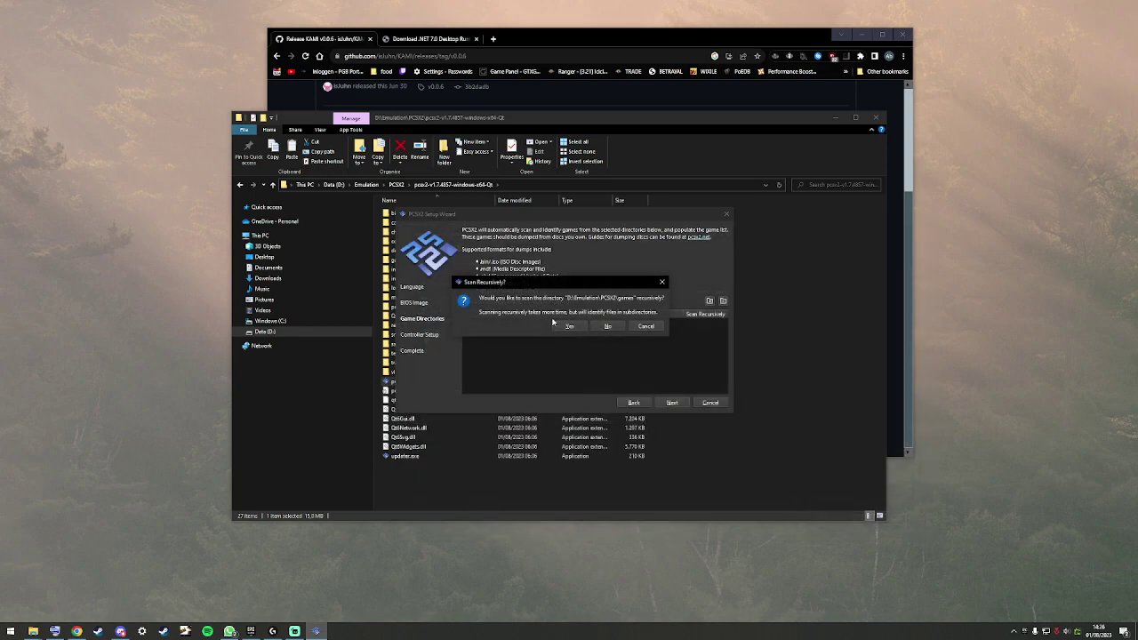
pyautogui.click(569, 326)
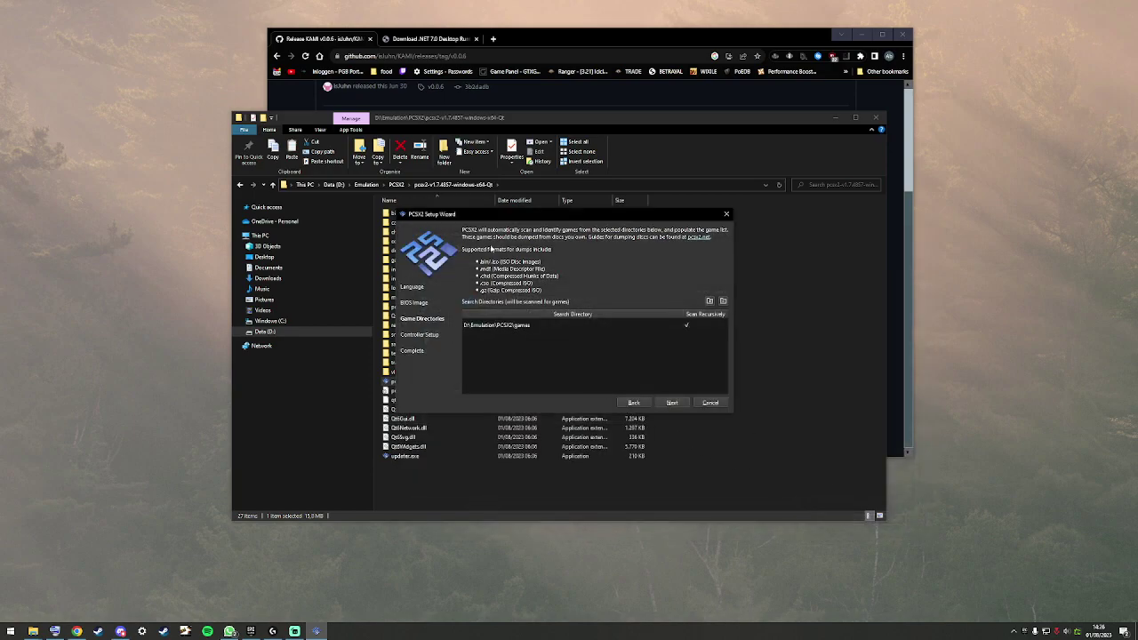
# Step: Keep the default controller setup, with DualShock 2 on port 1, and finish the setup wizard
pyautogui.click(672, 403)
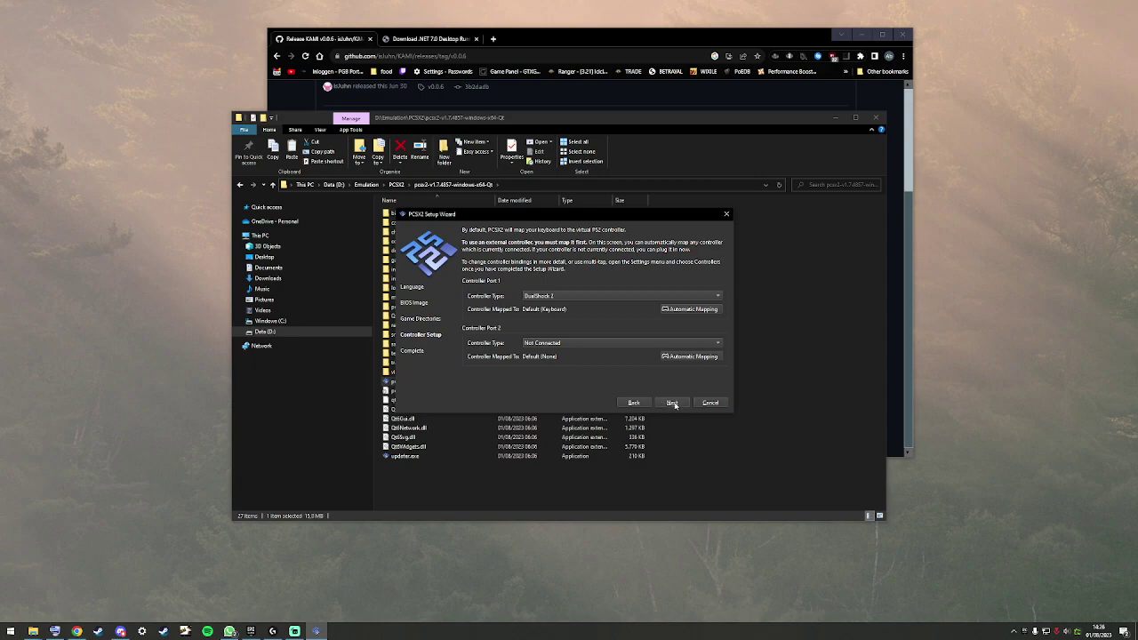
pyautogui.click(675, 403)
pyautogui.click(681, 404)
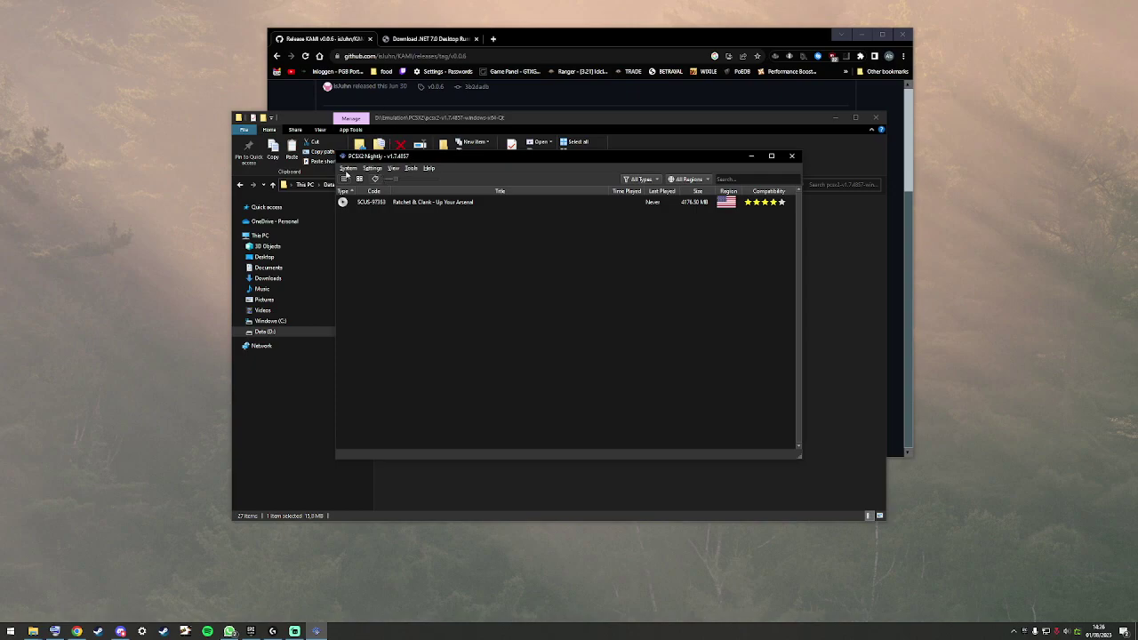
# Step: Turn on Show Advanced Settings and accept its warning
pyautogui.click(349, 168)
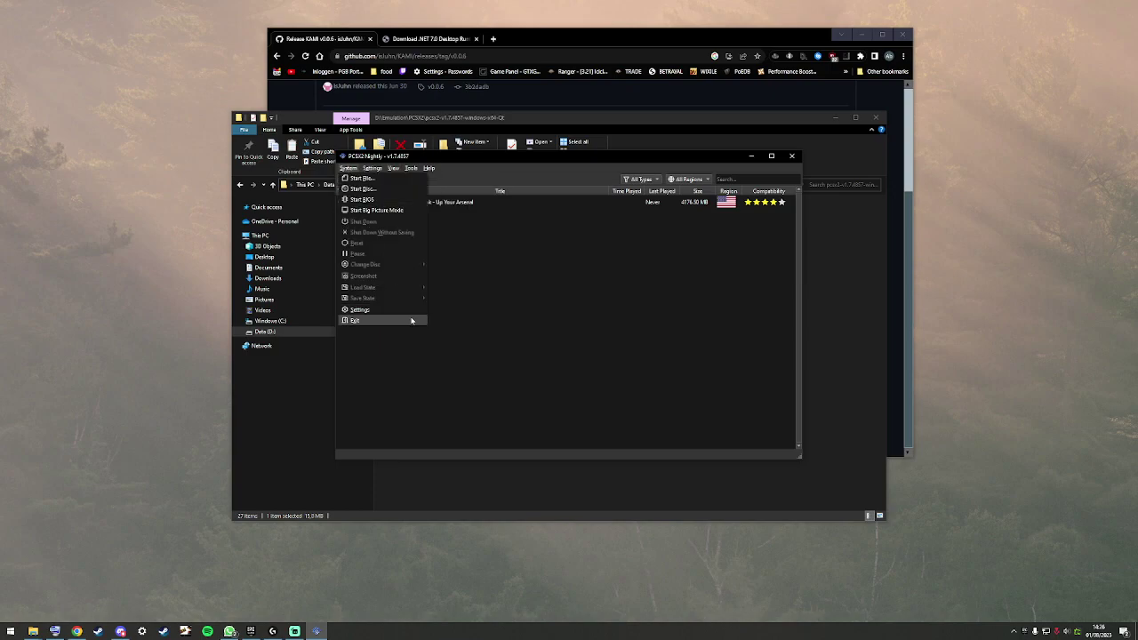
pyautogui.moveTo(368, 169)
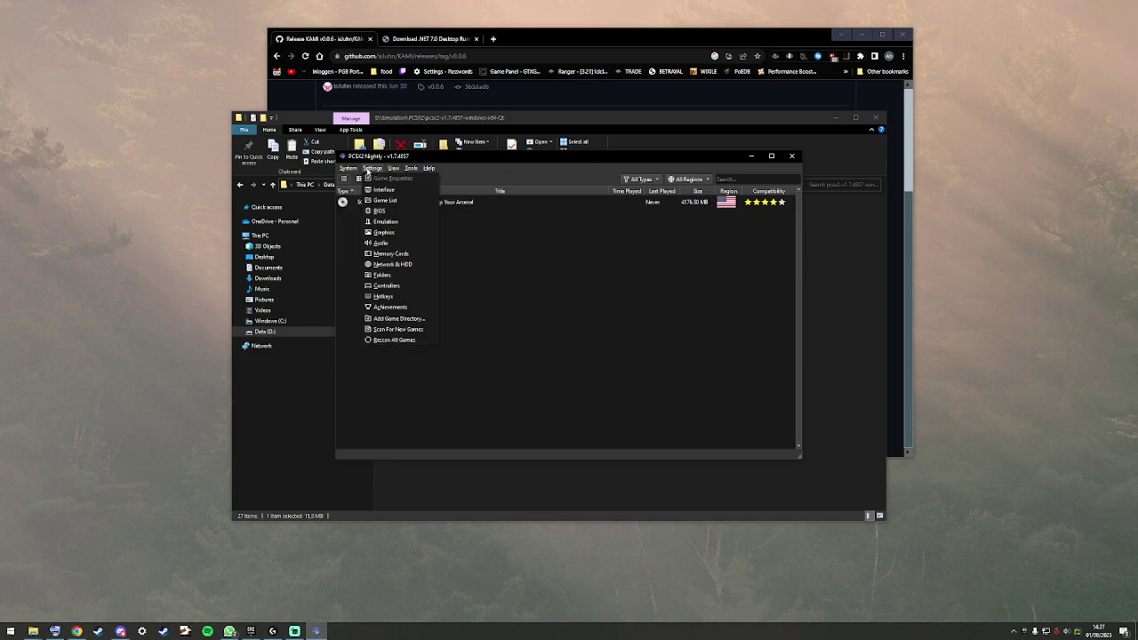
pyautogui.moveTo(416, 169)
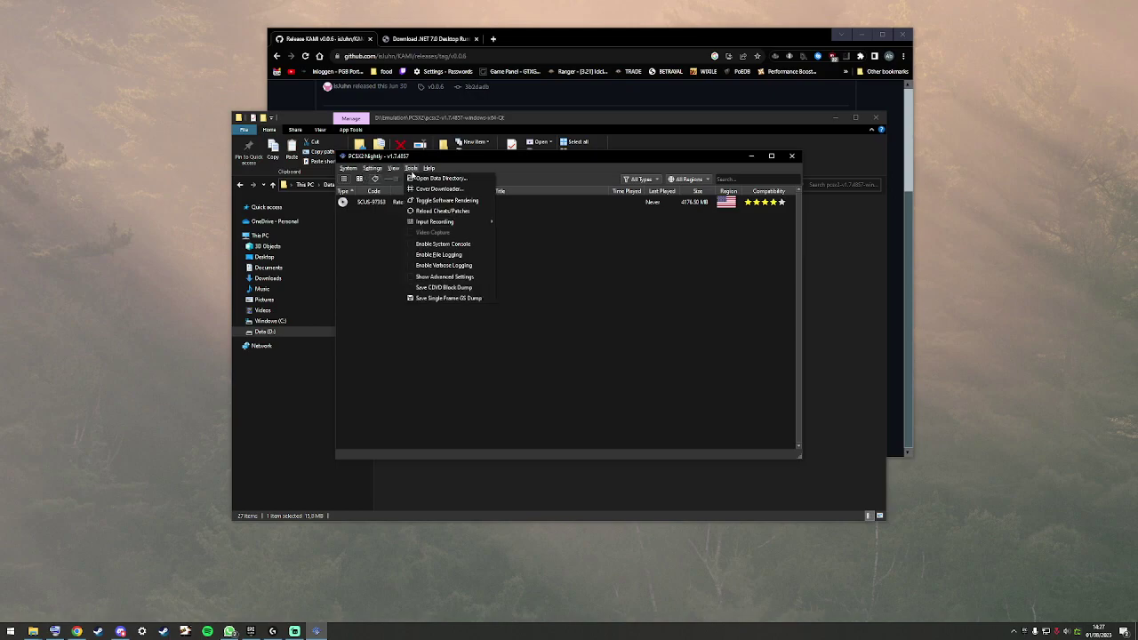
pyautogui.click(413, 279)
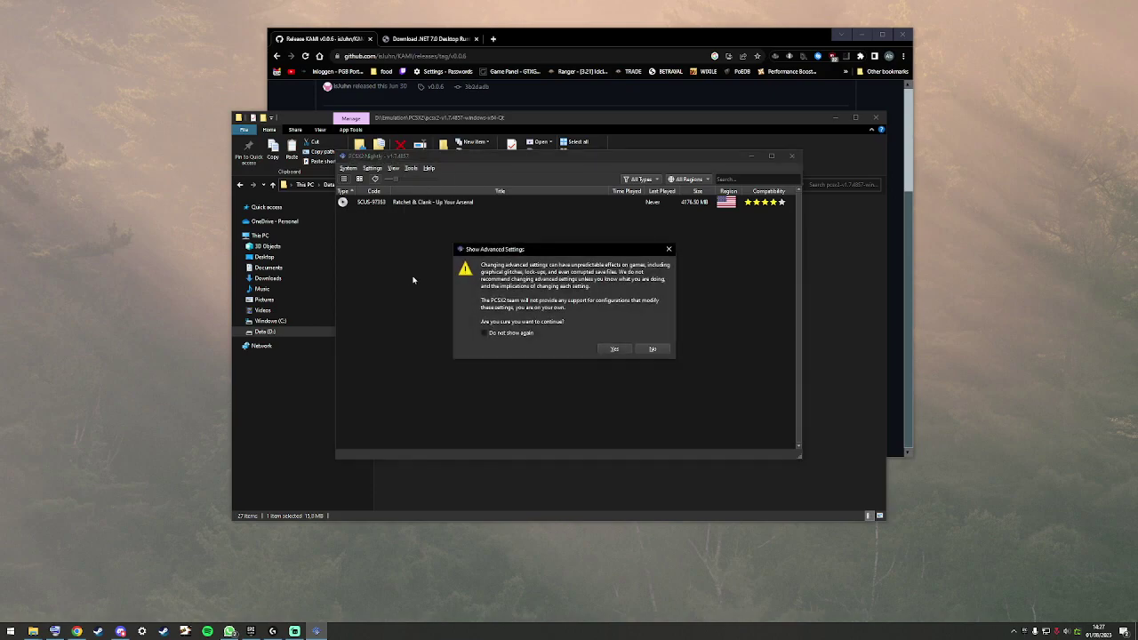
pyautogui.click(613, 350)
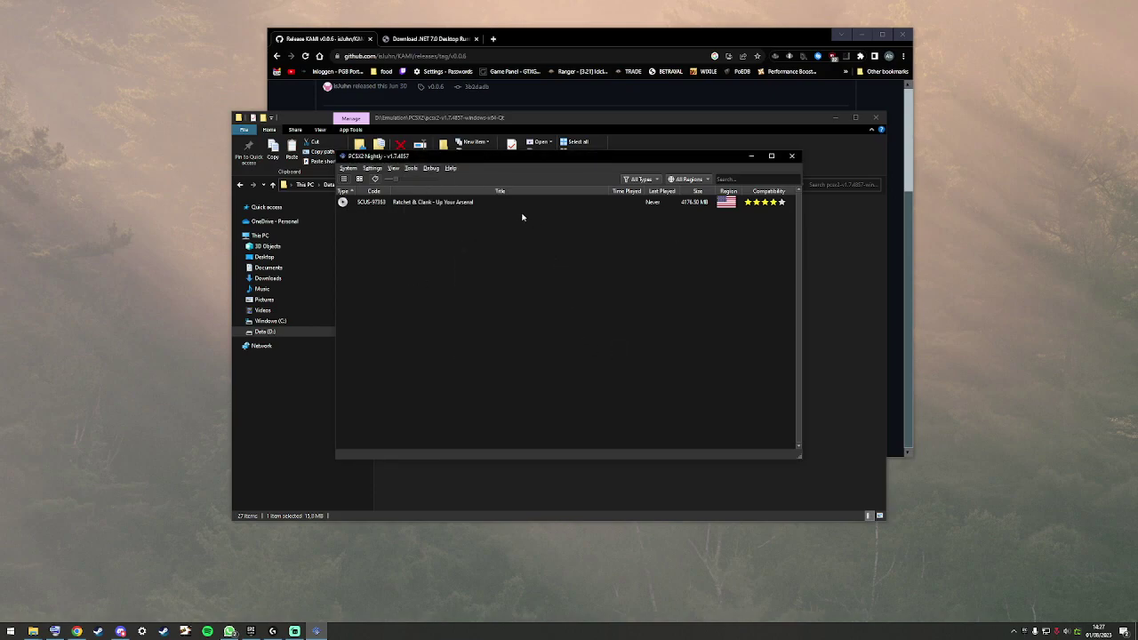
# Step: Enable PINE in the Advanced settings, edit its slot number and close the settings
pyautogui.click(381, 169)
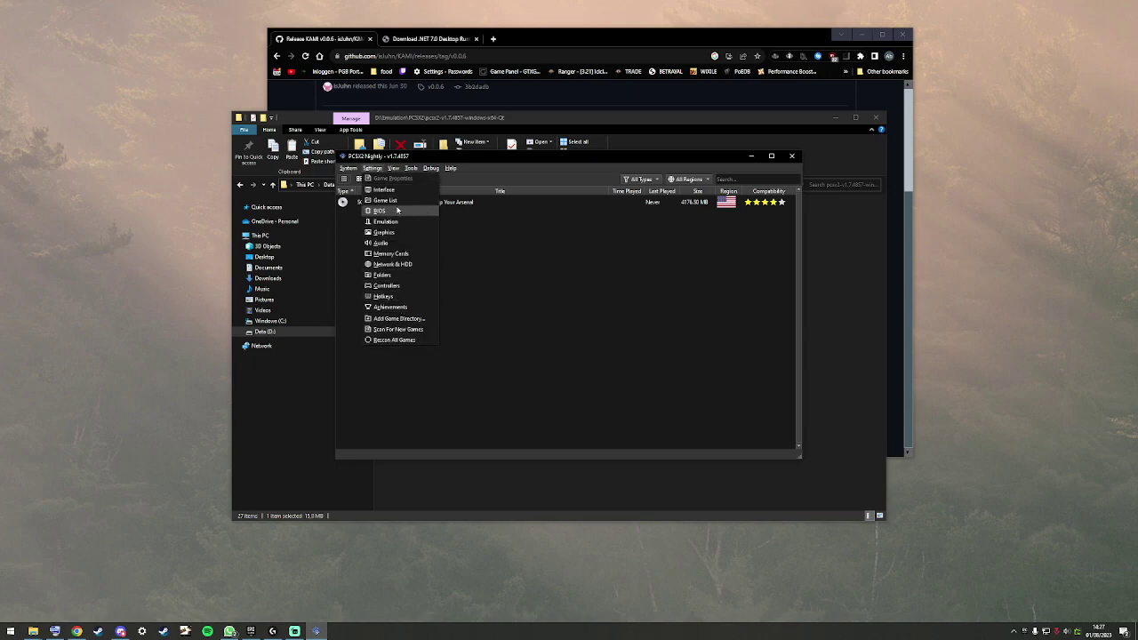
pyautogui.click(407, 234)
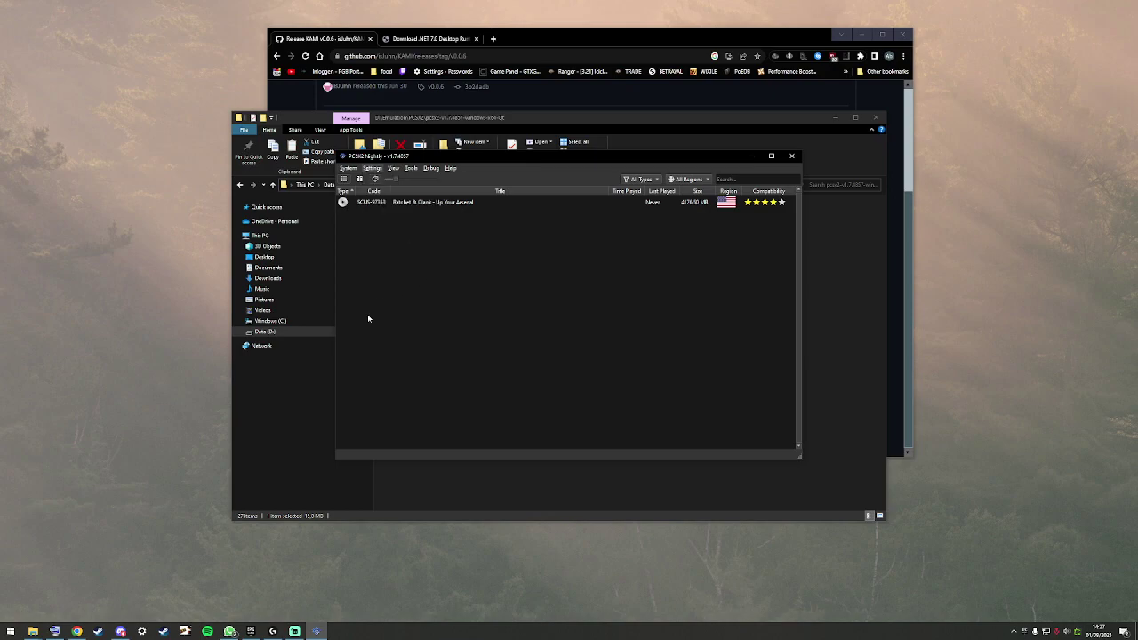
pyautogui.click(421, 313)
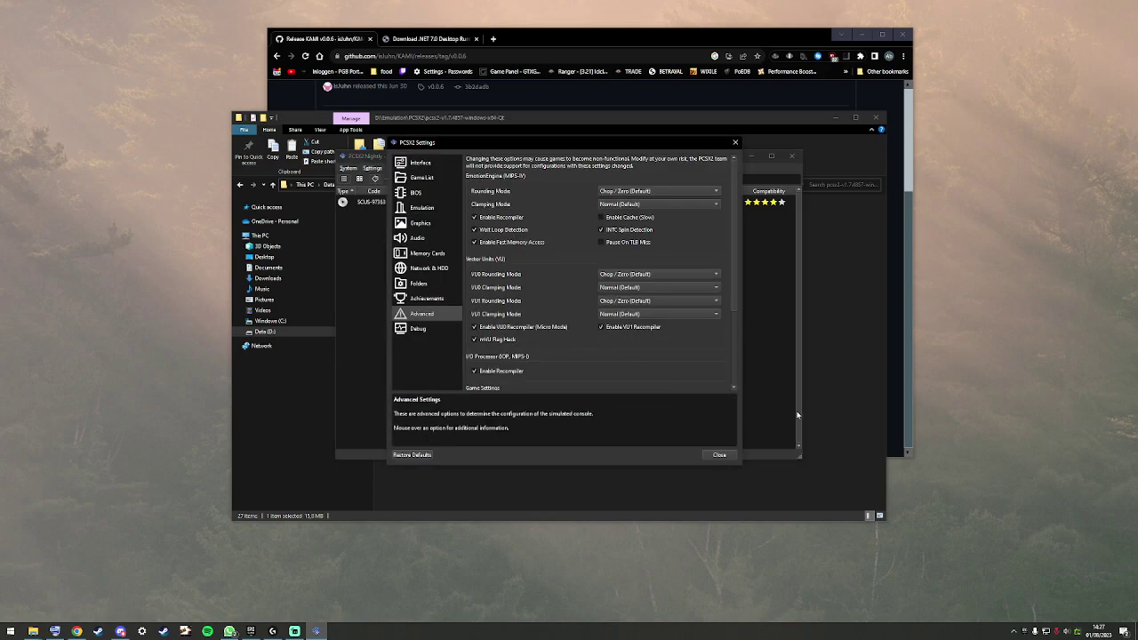
pyautogui.moveTo(735, 193); pyautogui.dragTo(737, 268)
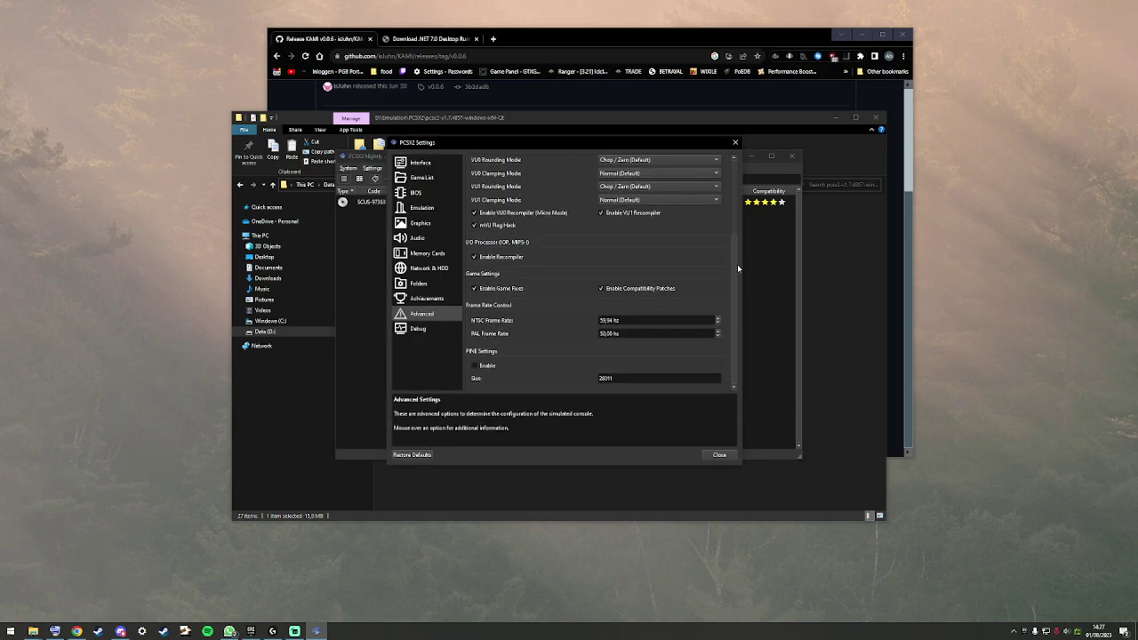
pyautogui.click(474, 365)
pyautogui.click(611, 378)
pyautogui.click(718, 455)
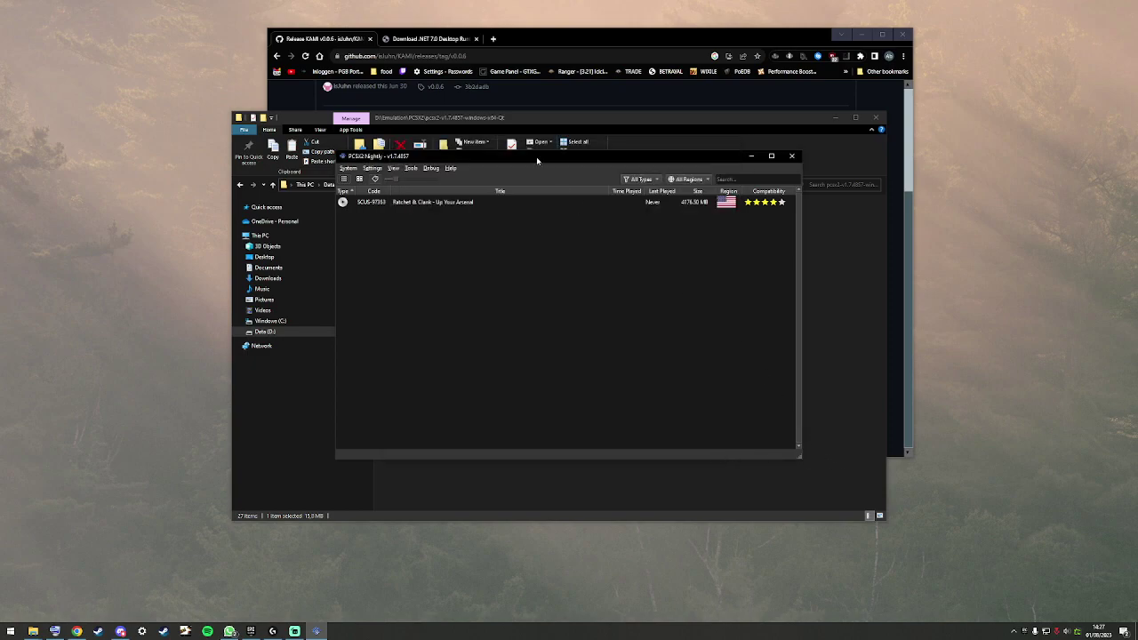
# Step: Switch to Chrome and review the PCSX2 requirements in the KAMI repository's README on GitHub
pyautogui.moveTo(536, 156); pyautogui.dragTo(560, 185)
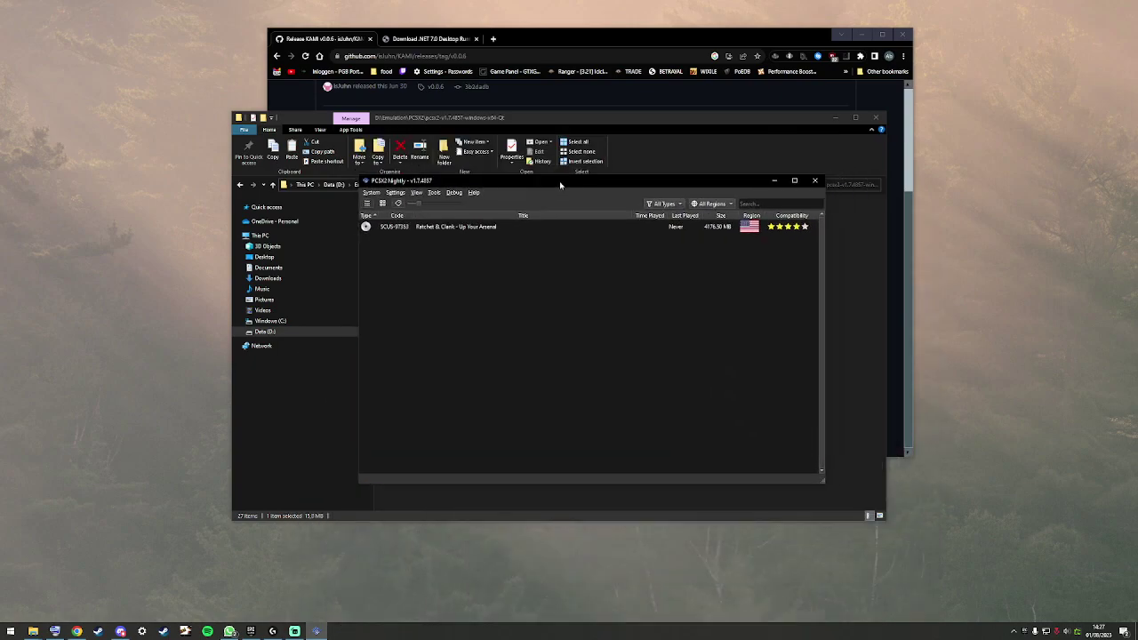
pyautogui.click(561, 48)
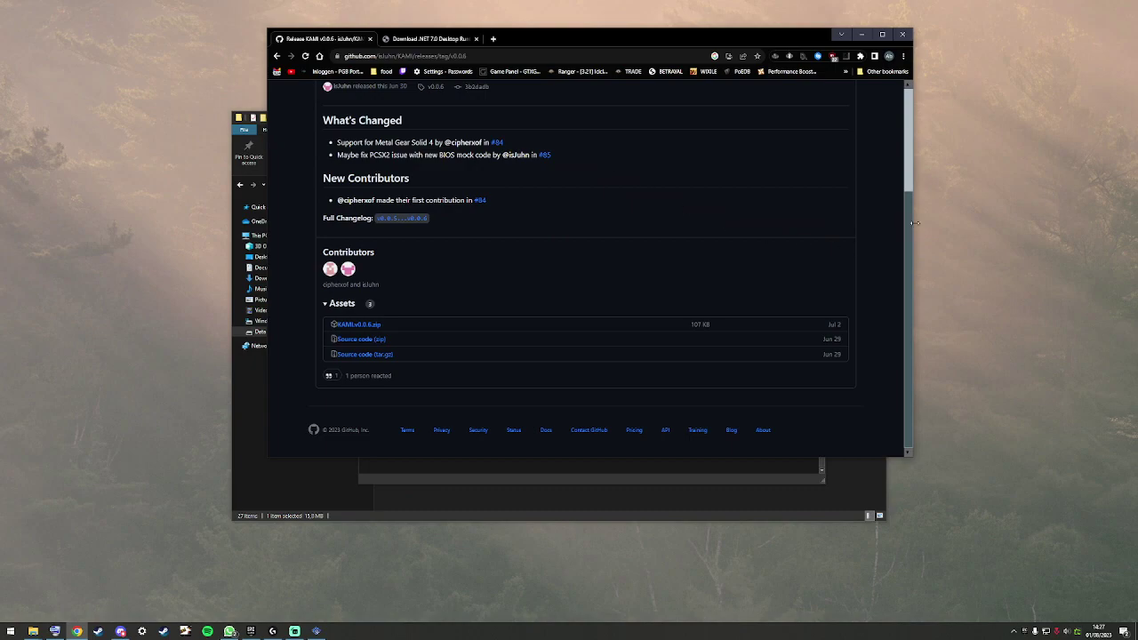
pyautogui.scroll(2, 907, 218)
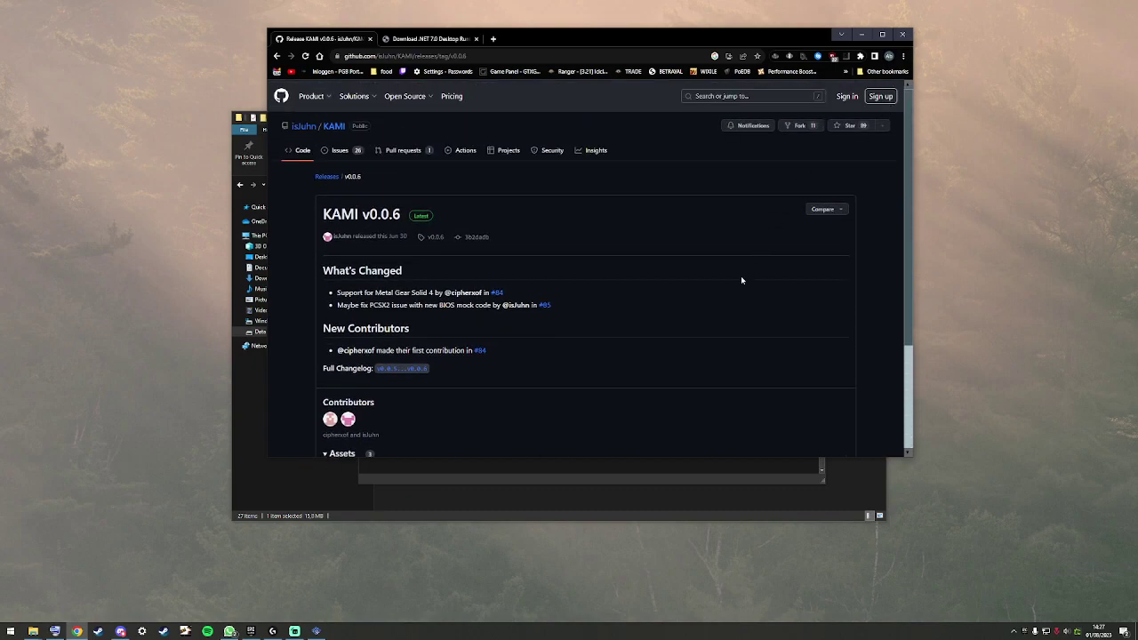
pyautogui.hotkey('alt', 'Left')
pyautogui.moveTo(911, 256)
pyautogui.mouseDown()
pyautogui.moveTo(907, 131)
pyautogui.moveTo(873, 422)
pyautogui.moveTo(869, 275)
pyautogui.moveTo(871, 334)
pyautogui.moveTo(868, 286)
pyautogui.moveTo(903, 250)
pyautogui.moveTo(898, 267)
pyautogui.mouseUp()
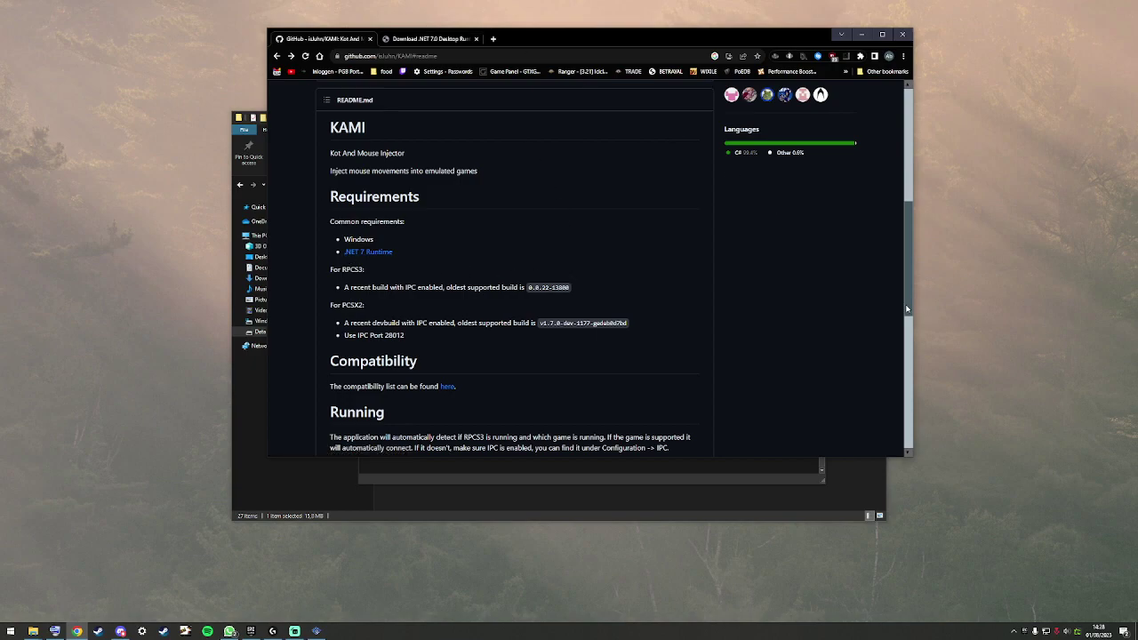
pyautogui.scroll(5, 906, 308)
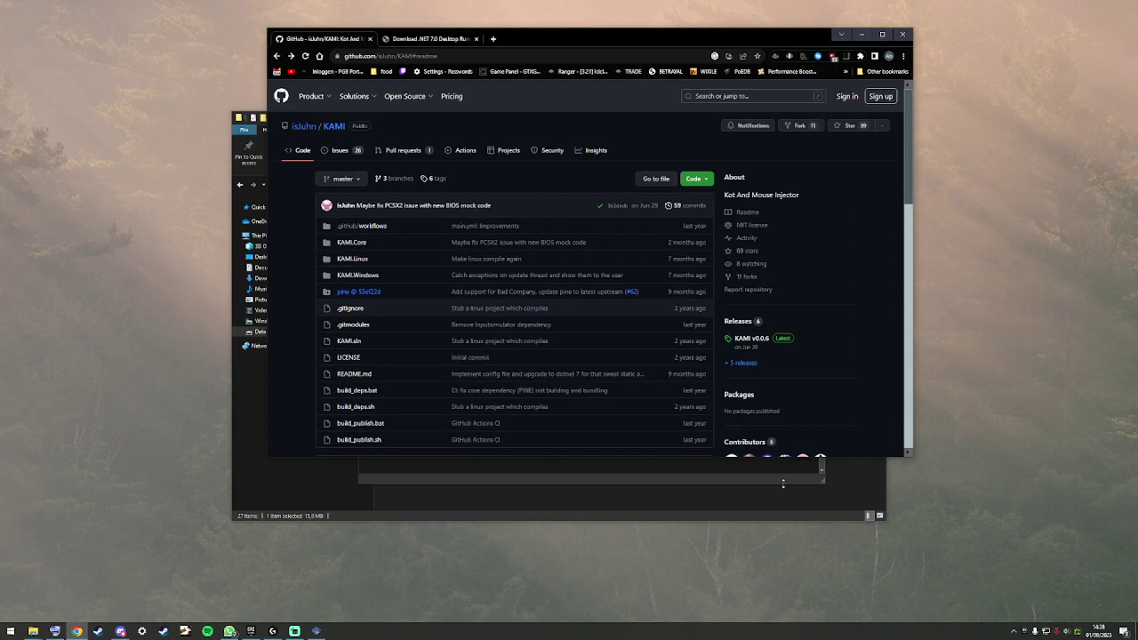
# Step: Download KAMI.v0.0.6.zip from the KAMI v0.0.6 release and save it in D:\Emulation\PCSX2
pyautogui.click(751, 337)
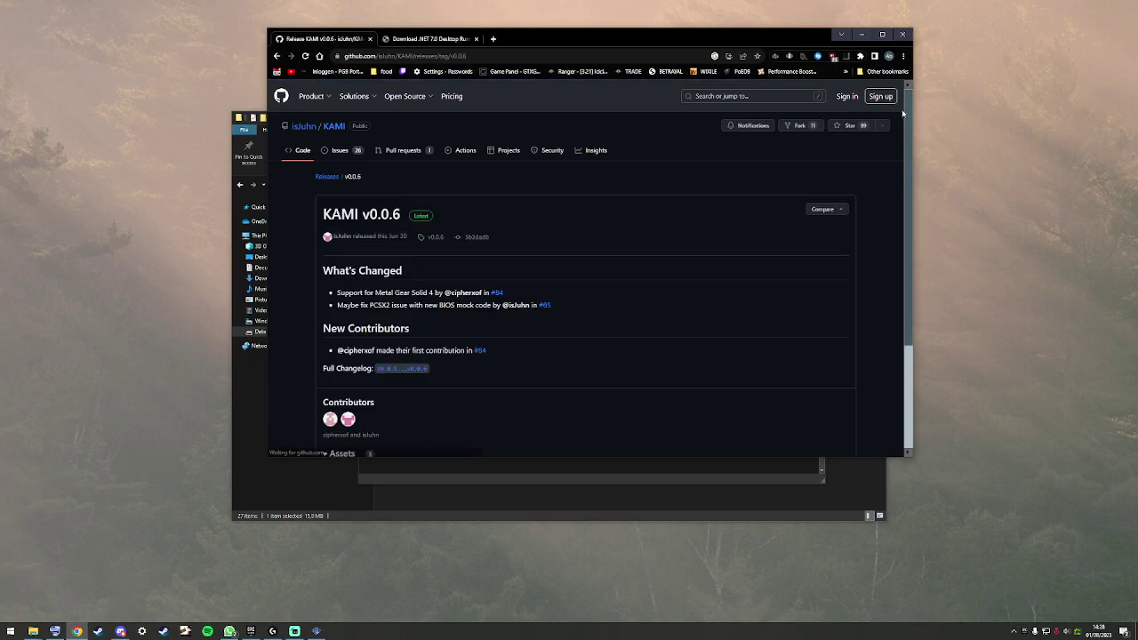
pyautogui.scroll(-3, 622, 267)
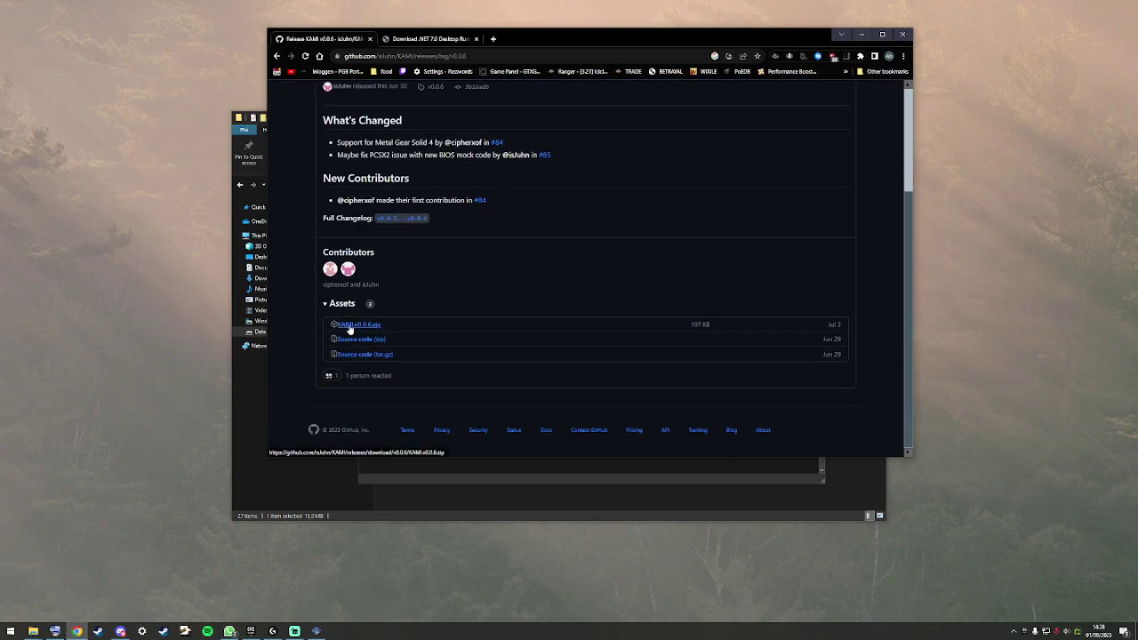
pyautogui.click(350, 325)
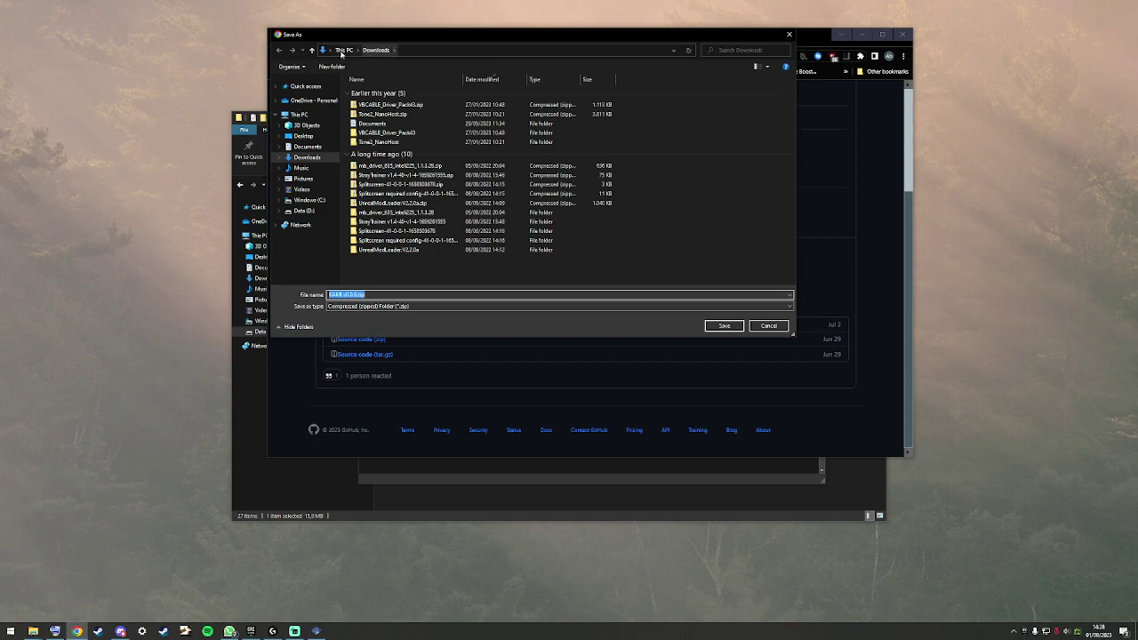
pyautogui.click(330, 50)
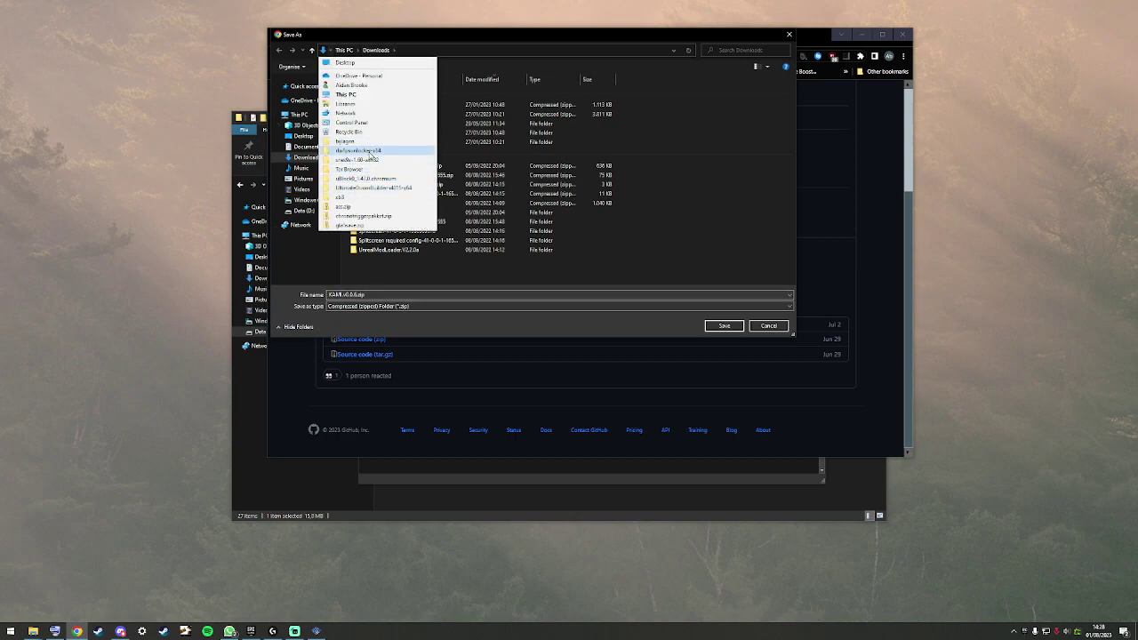
pyautogui.click(318, 174)
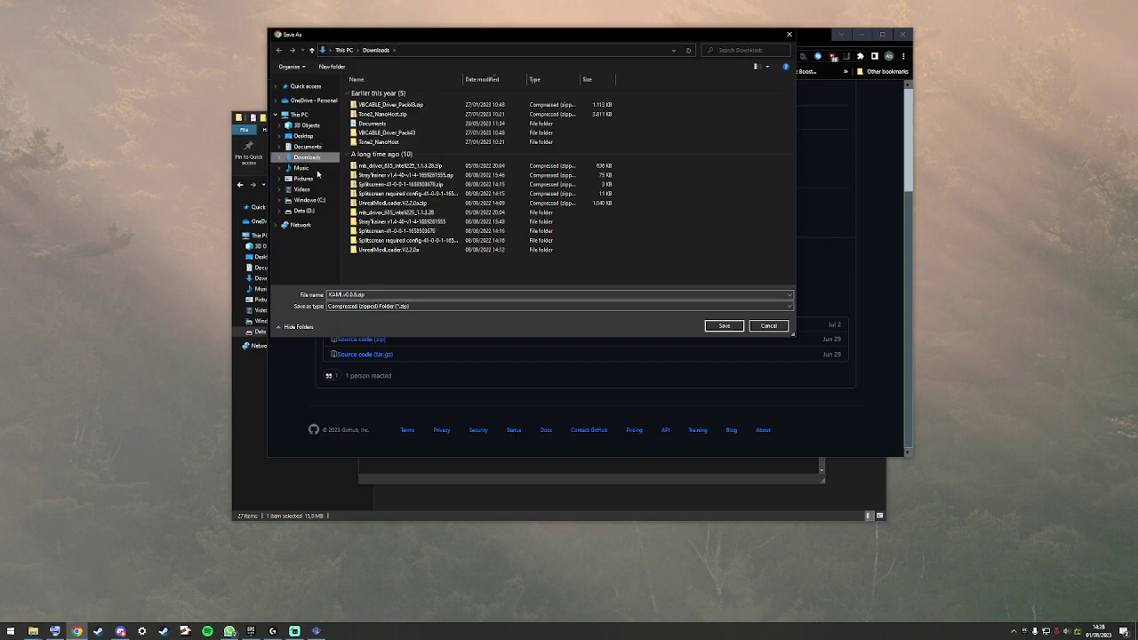
pyautogui.click(303, 211)
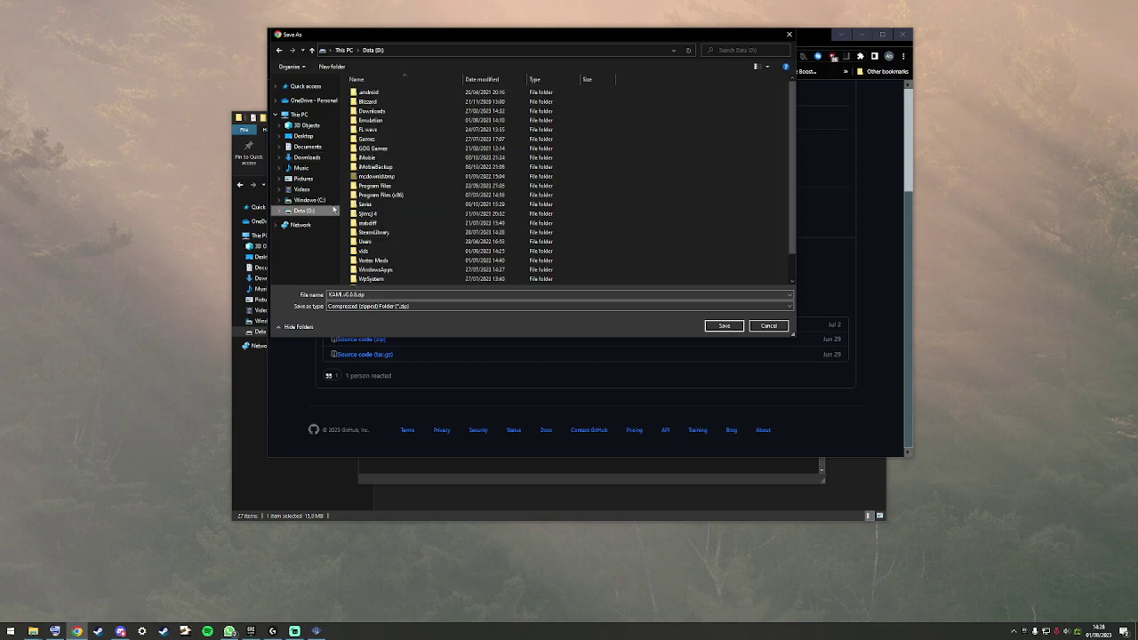
pyautogui.doubleClick(372, 120)
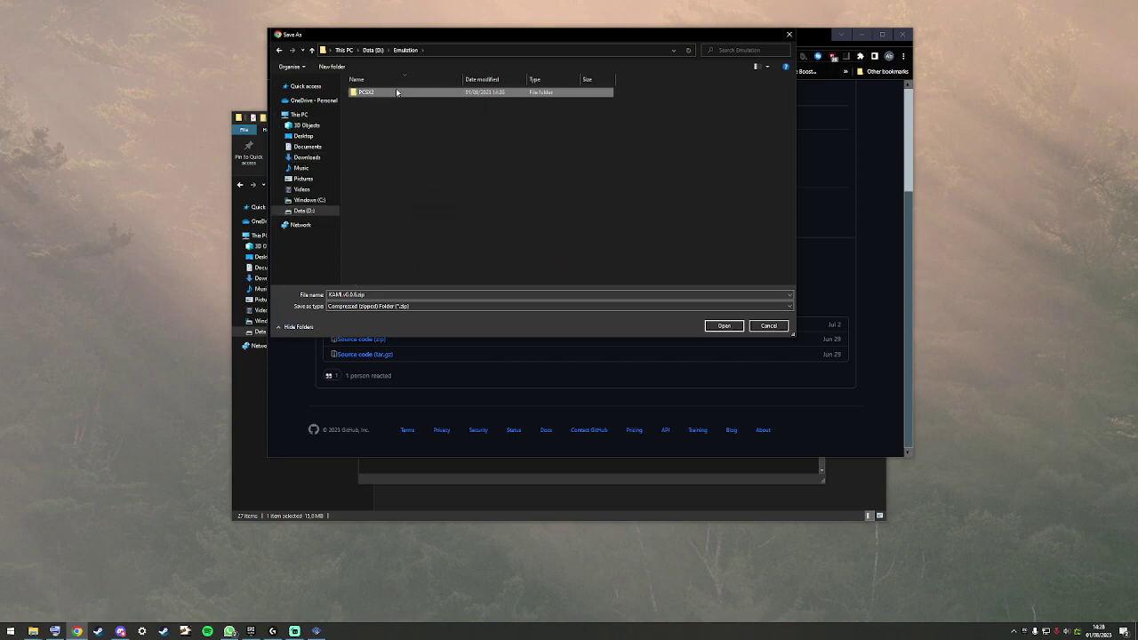
pyautogui.doubleClick(397, 92)
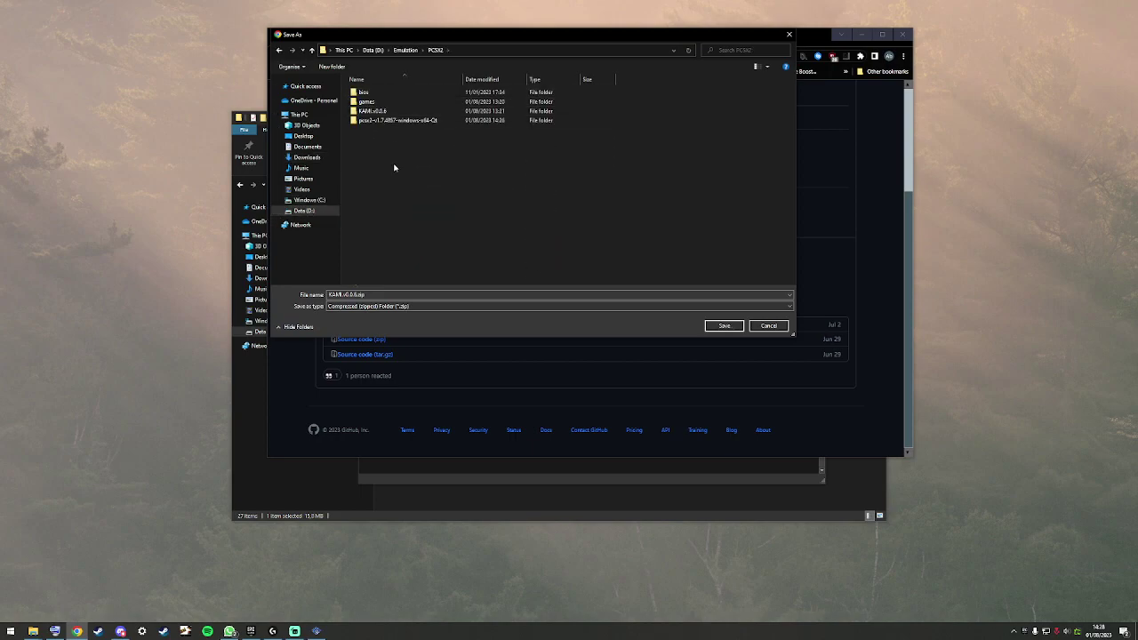
pyautogui.click(722, 327)
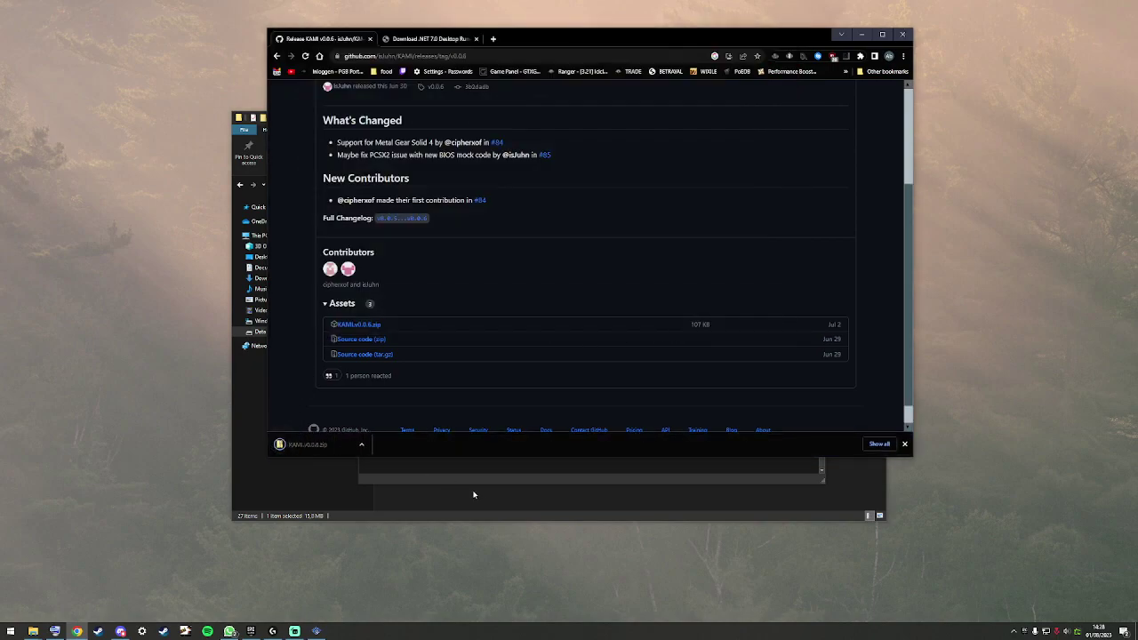
# Step: Switch to File Explorer, open D:\Emulation\PCSX2 and unblock KAMI.v0.0.6.zip in its properties
pyautogui.click(487, 467)
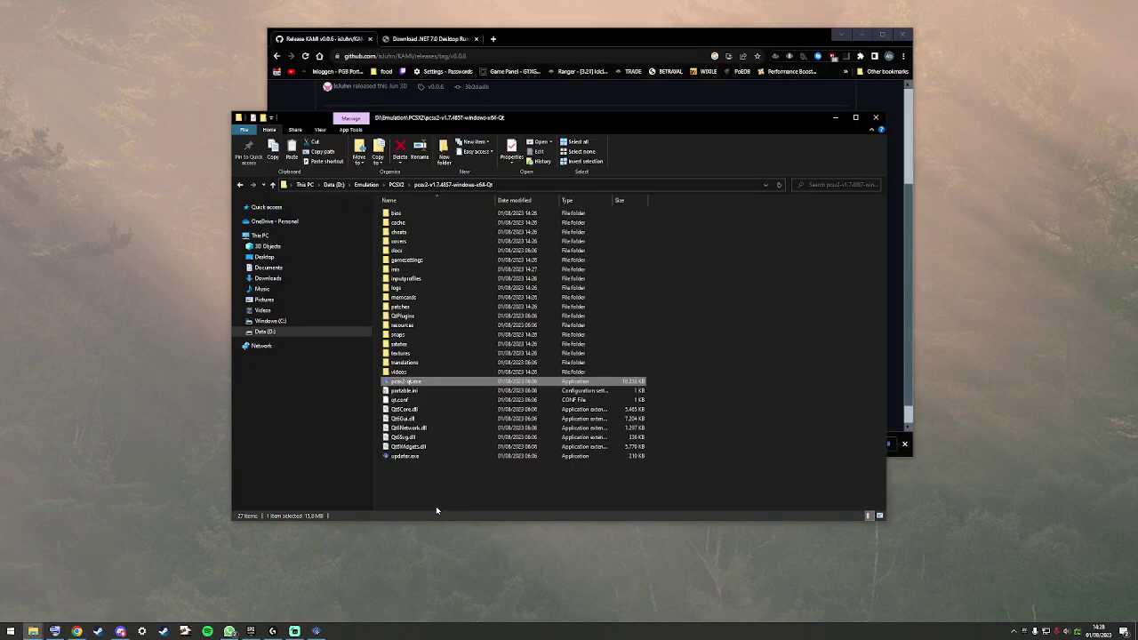
pyautogui.click(437, 510)
pyautogui.click(384, 184)
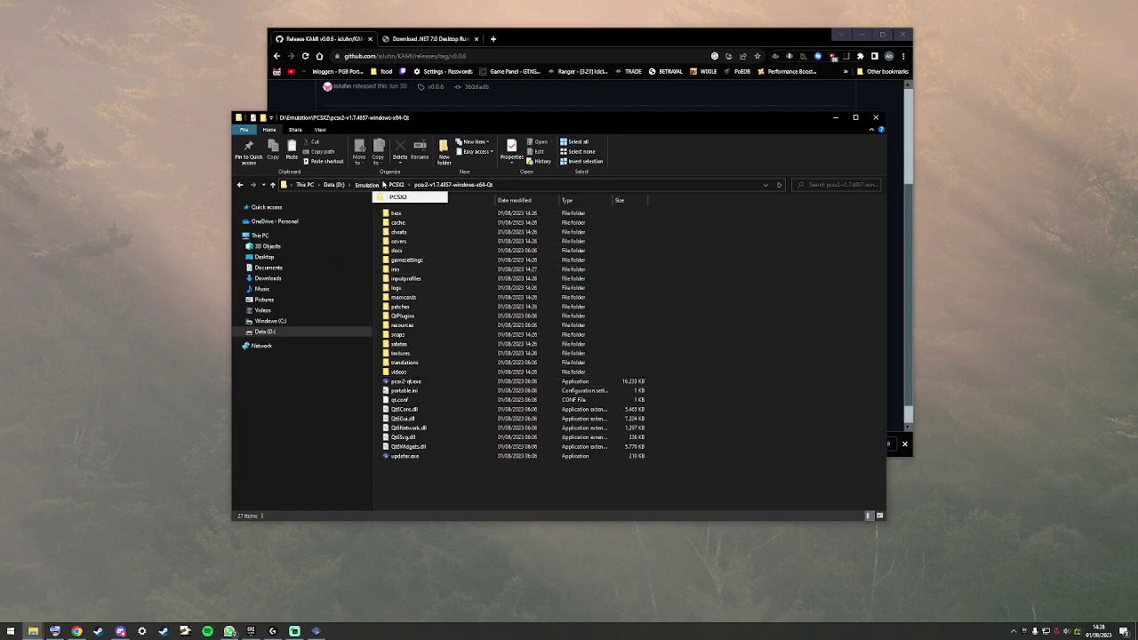
pyautogui.click(366, 184)
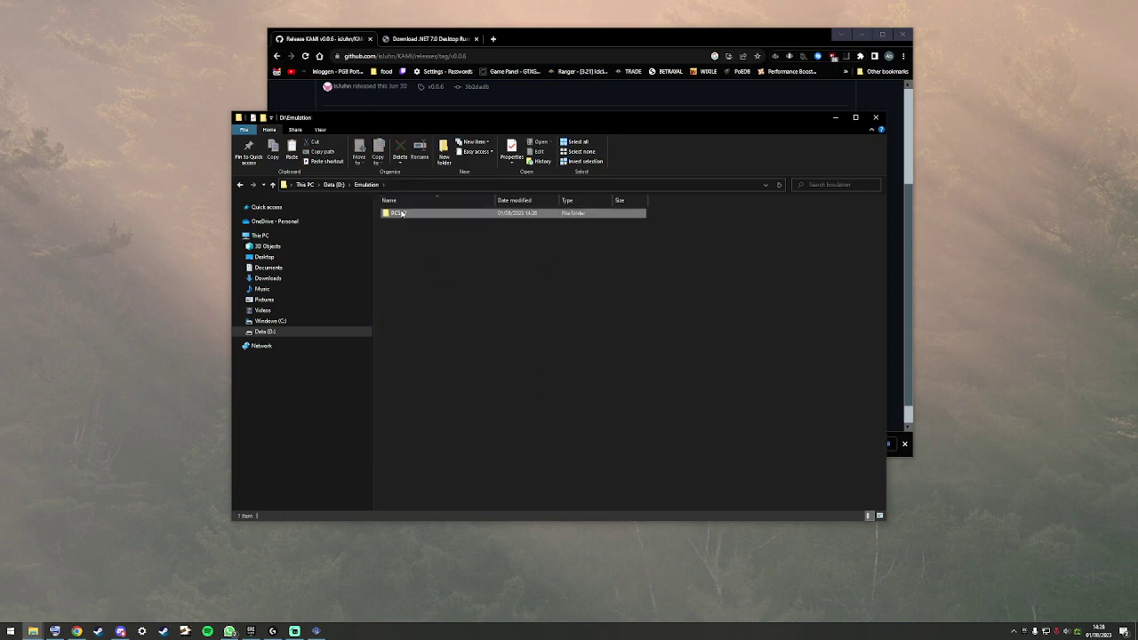
pyautogui.doubleClick(397, 214)
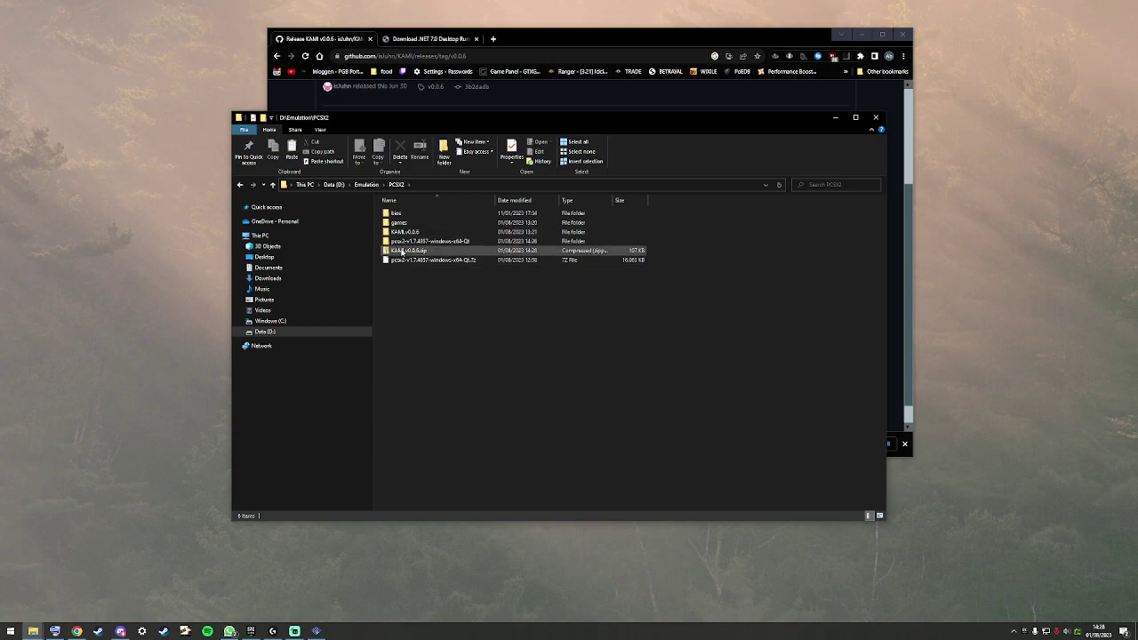
pyautogui.rightClick(402, 252)
pyautogui.click(477, 439)
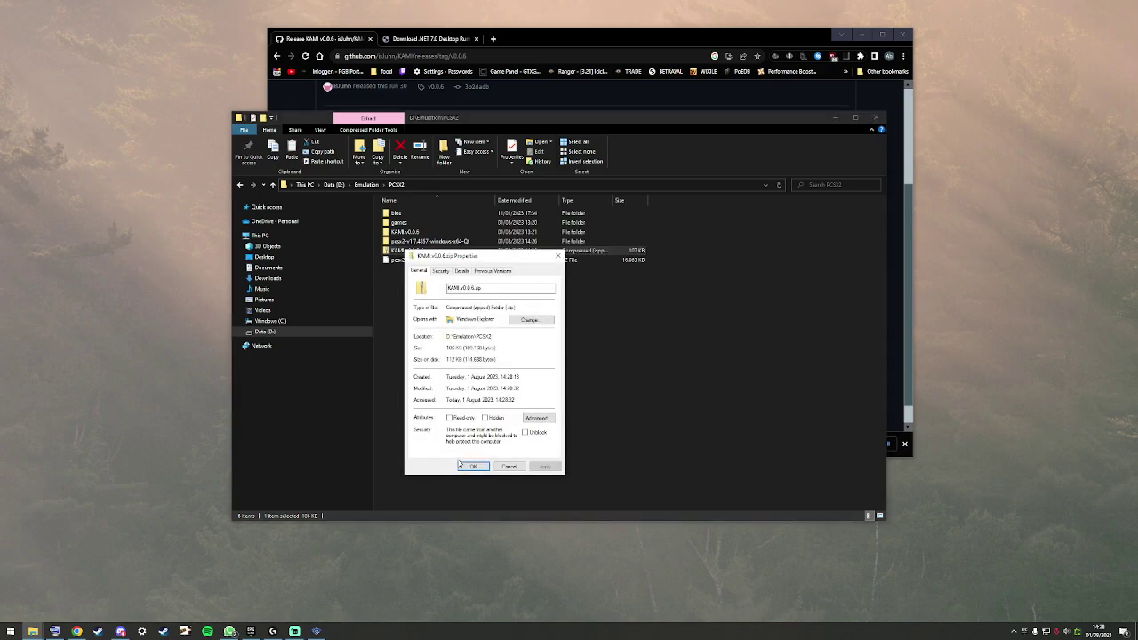
pyautogui.click(526, 433)
pyautogui.click(470, 467)
# Step: Launch KAMI.Windows.exe from the KAMI.v0.0.6 folder and move its window clear of the File Explorer window
pyautogui.doubleClick(404, 232)
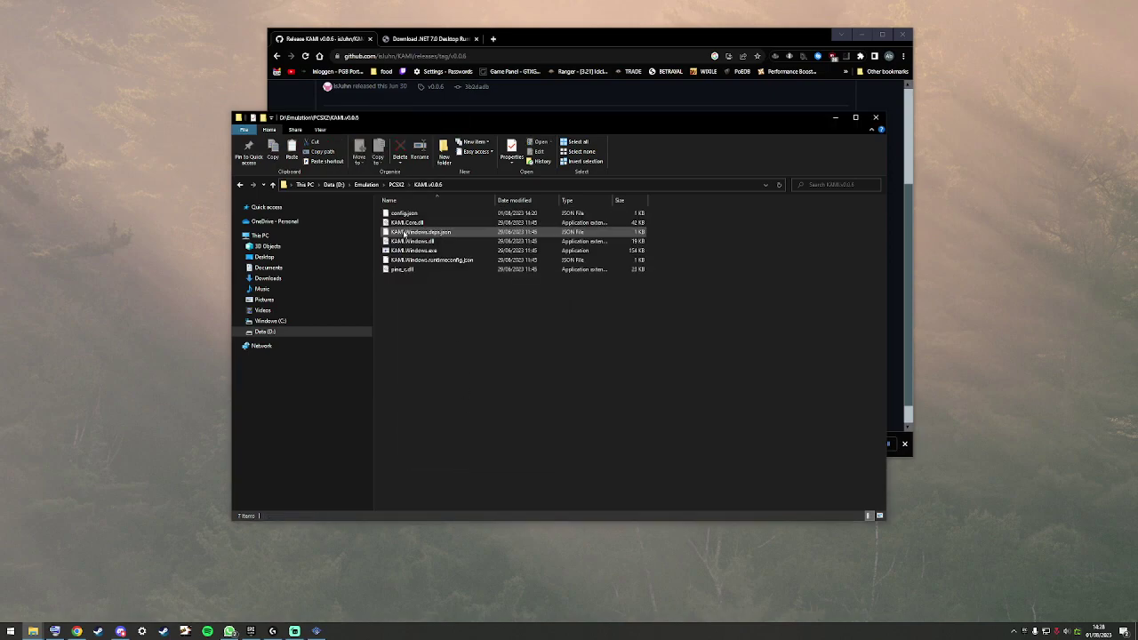
pyautogui.click(392, 253)
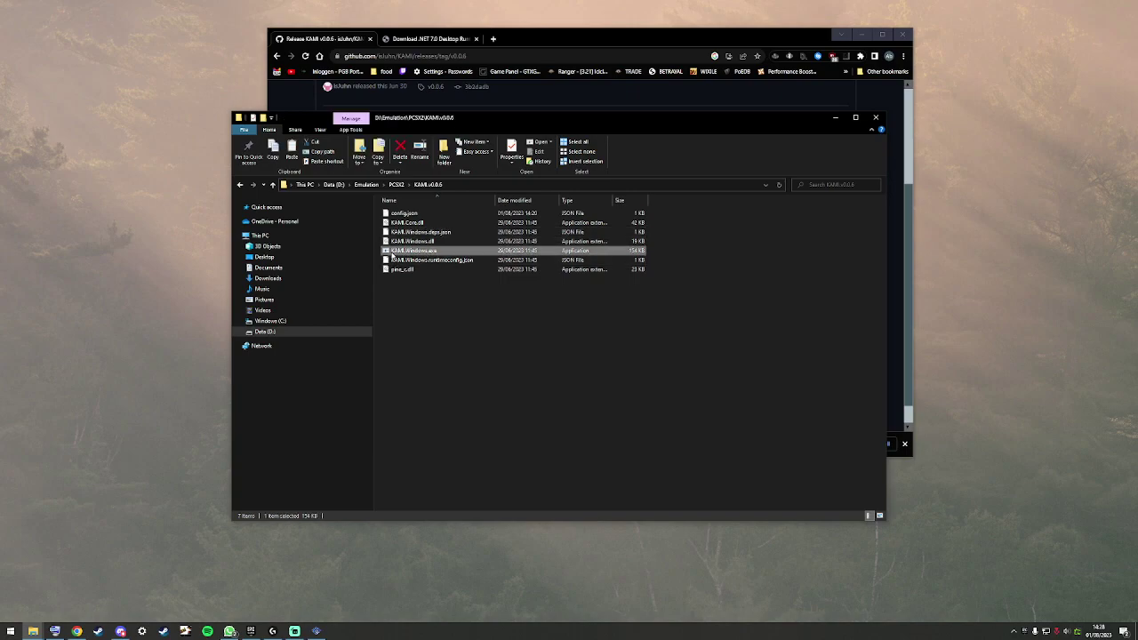
pyautogui.doubleClick(392, 254)
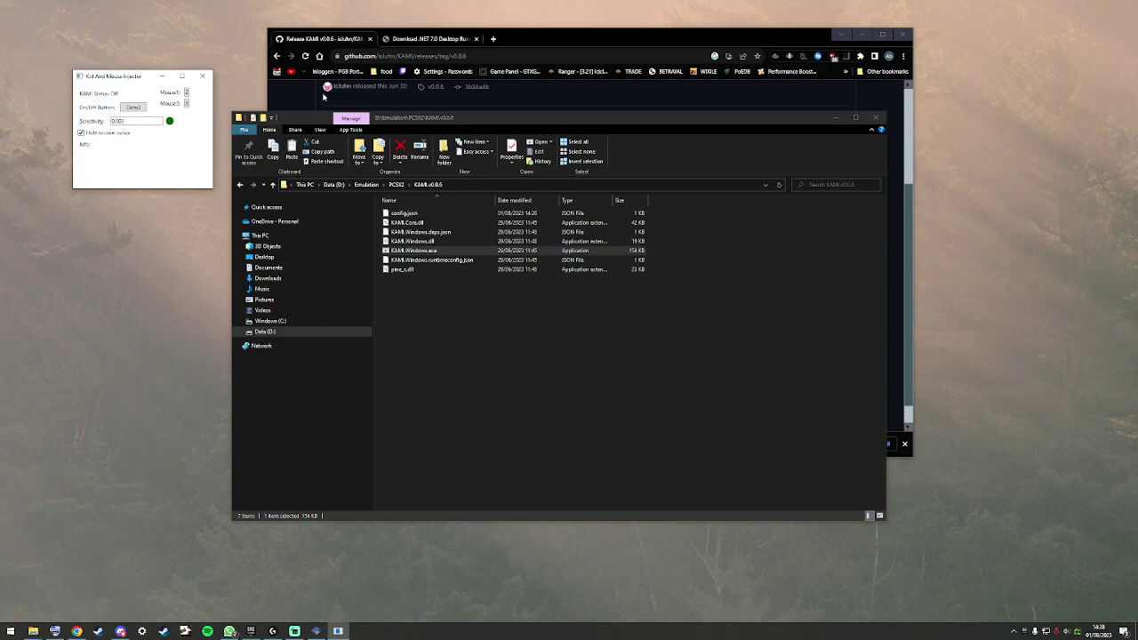
pyautogui.moveTo(107, 78); pyautogui.dragTo(269, 234)
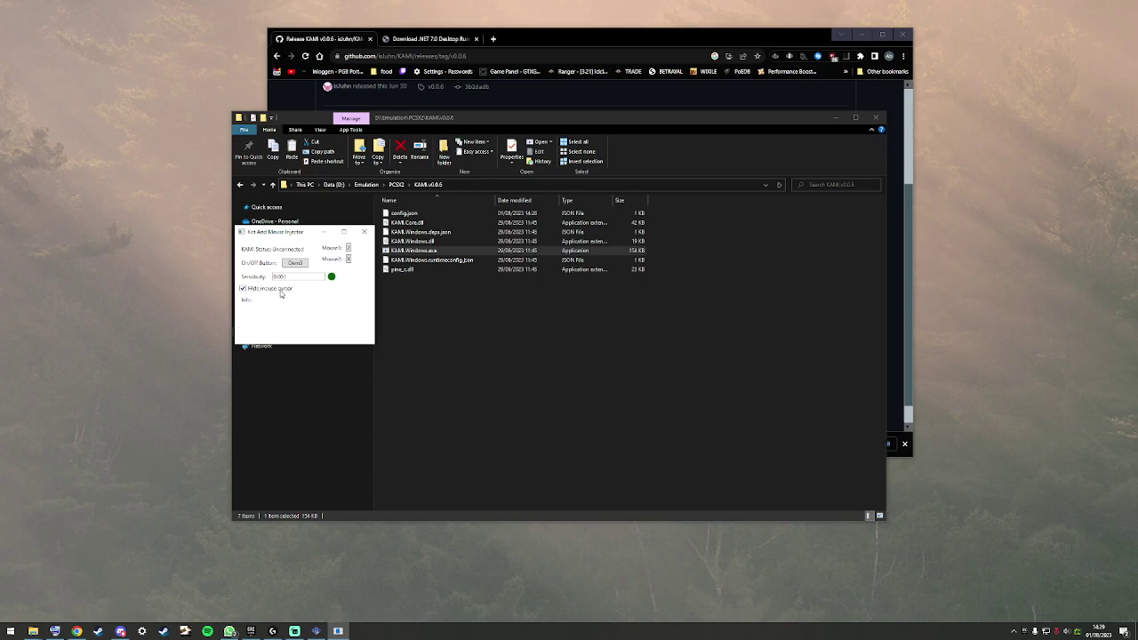
pyautogui.moveTo(298, 232)
pyautogui.mouseDown()
pyautogui.moveTo(166, 230)
pyautogui.moveTo(279, 223)
pyautogui.mouseUp()
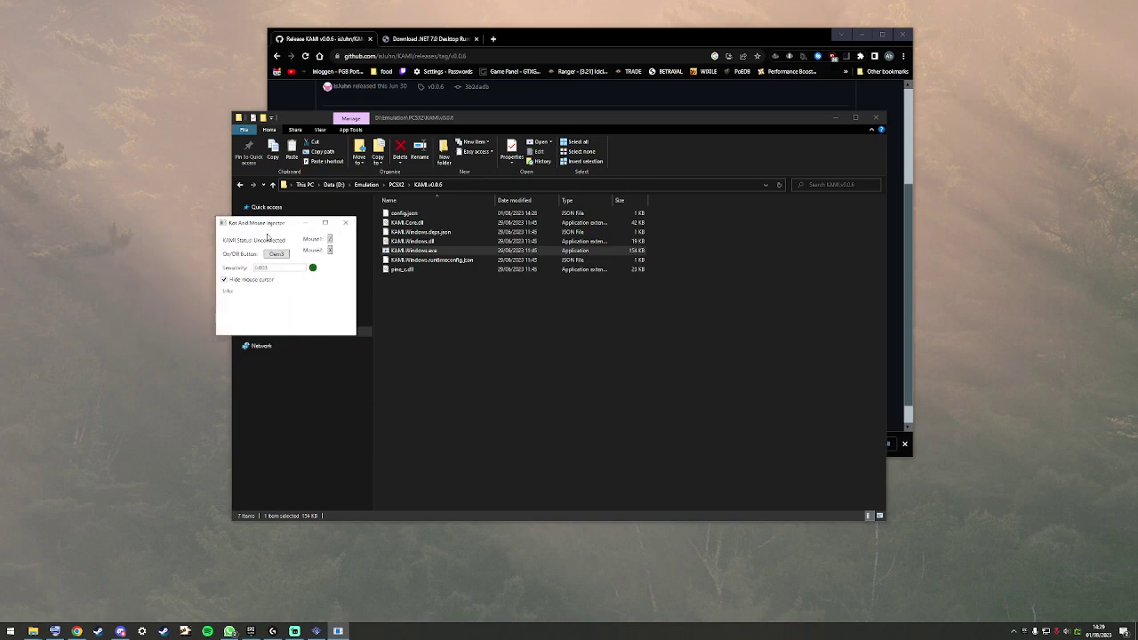
pyautogui.moveTo(264, 224); pyautogui.dragTo(130, 254)
# Step: Return File Explorer to the PCSX2 folder, switch to PCSX2 and start Ratchet & Clank - Up Your Arsenal
pyautogui.click(691, 376)
pyautogui.press('BackSpace')
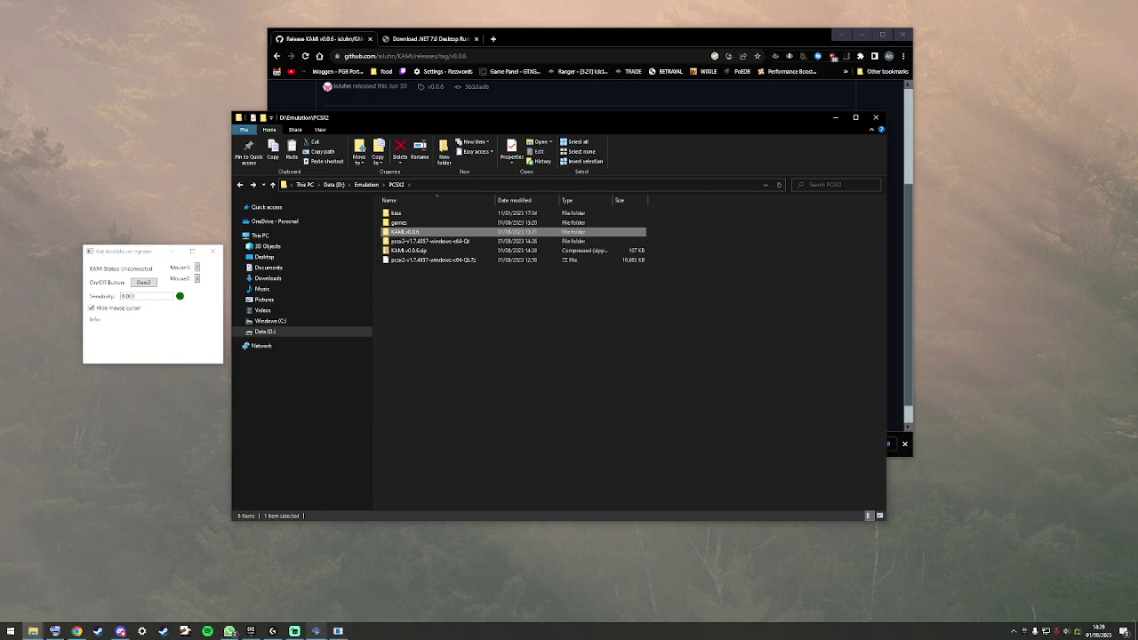
pyautogui.click(316, 632)
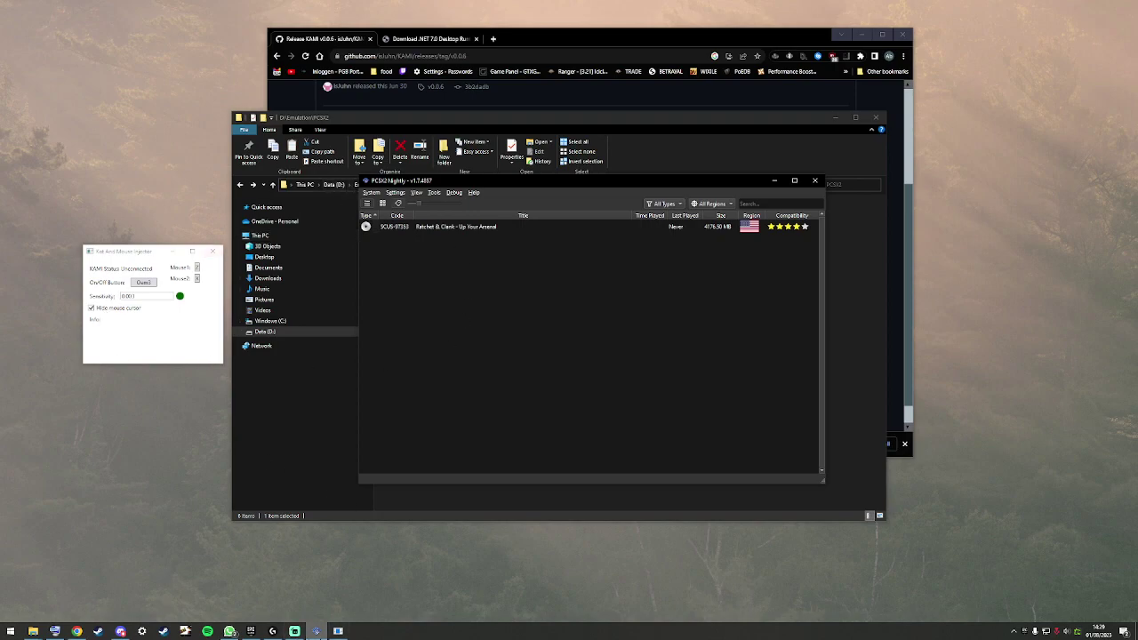
pyautogui.moveTo(316, 632)
pyautogui.doubleClick(455, 227)
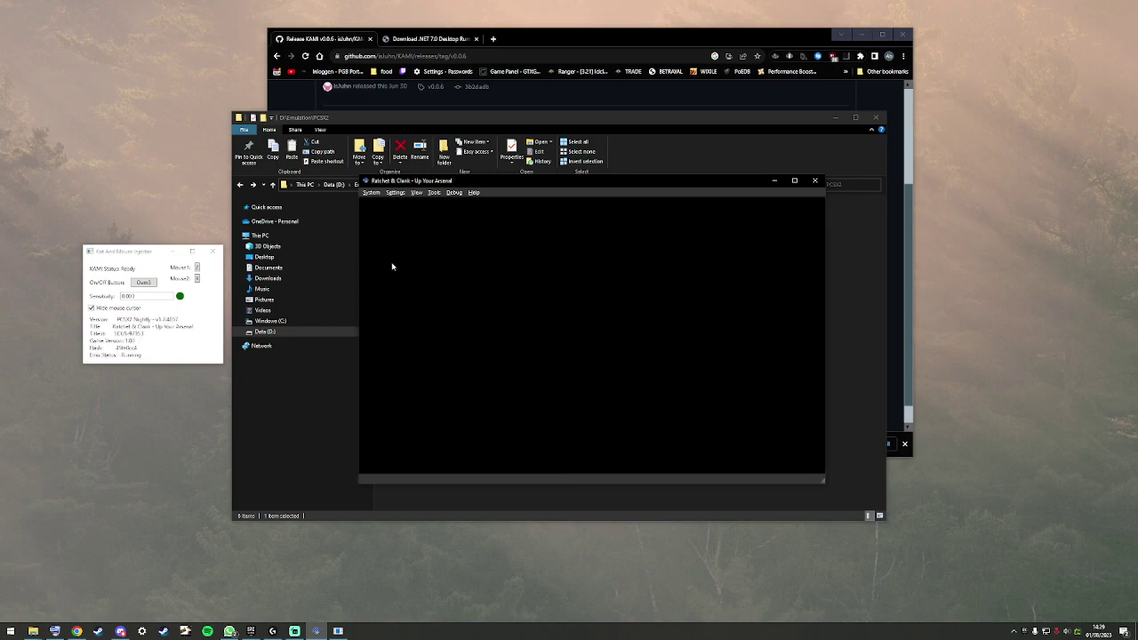
pyautogui.click(372, 193)
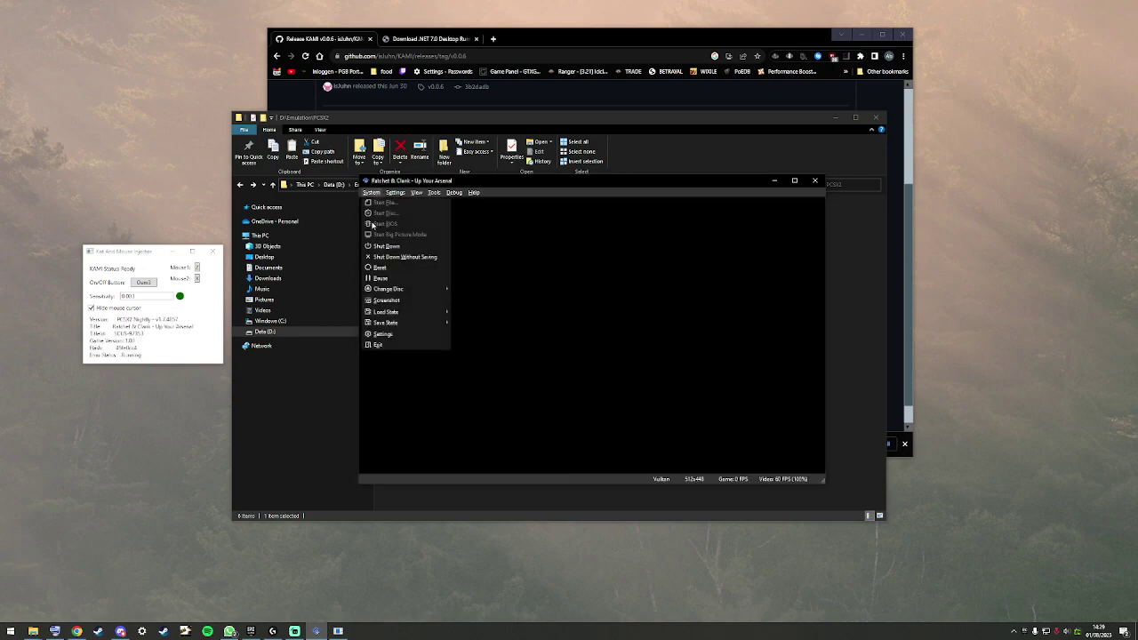
pyautogui.moveTo(387, 323)
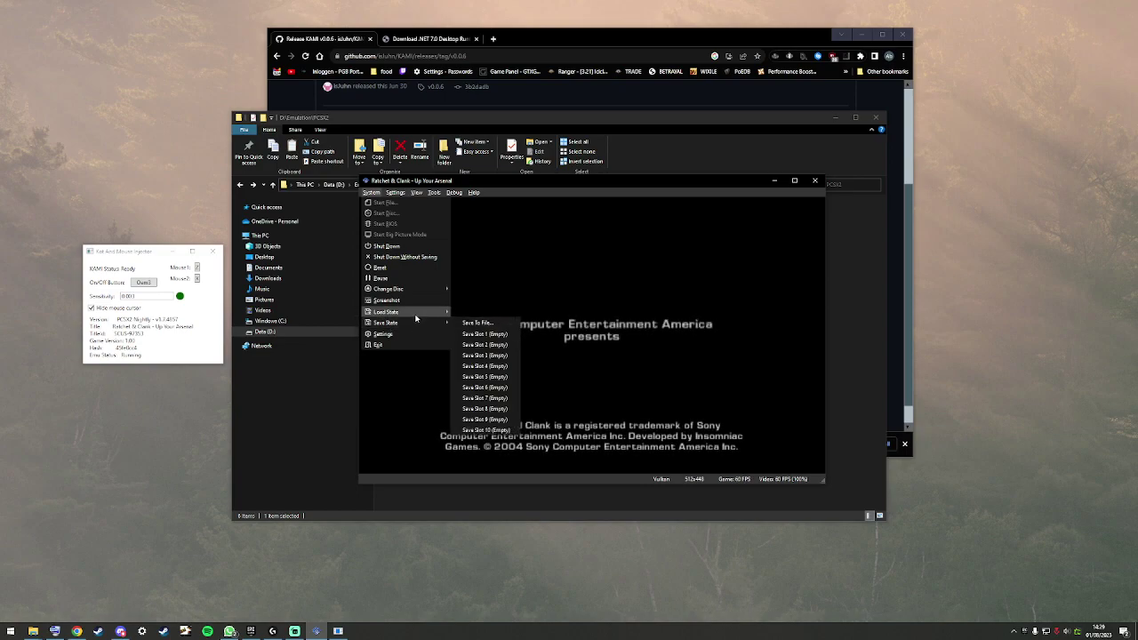
pyautogui.moveTo(431, 325)
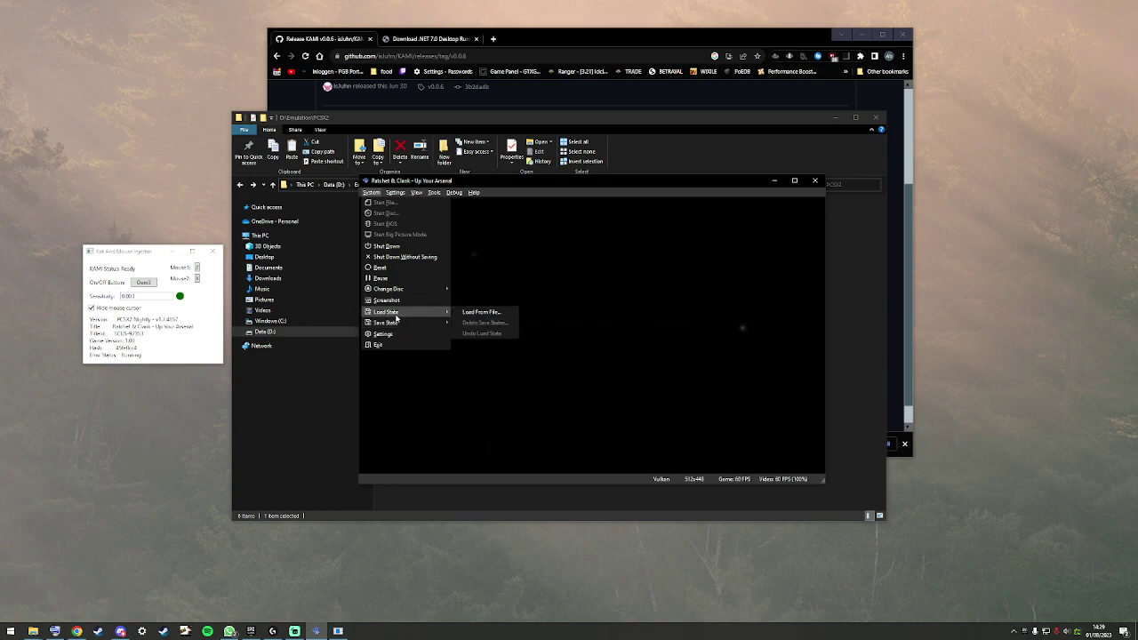
pyautogui.click(503, 283)
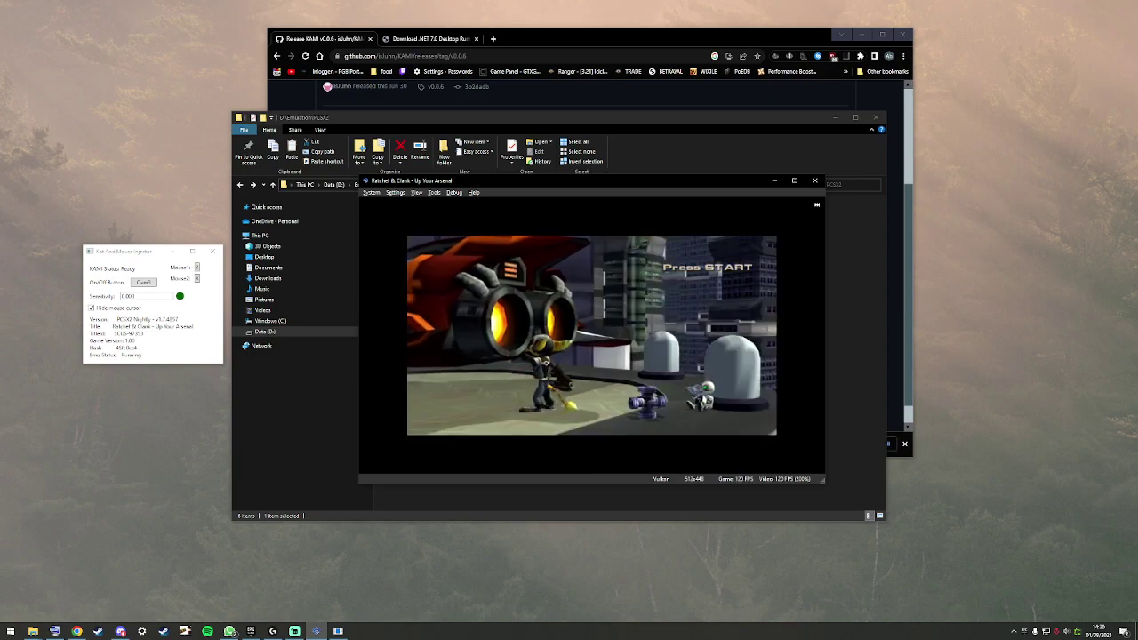
# Step: Proceed from the game's title screen to its main menu and try Load Game
pyautogui.press('Return')
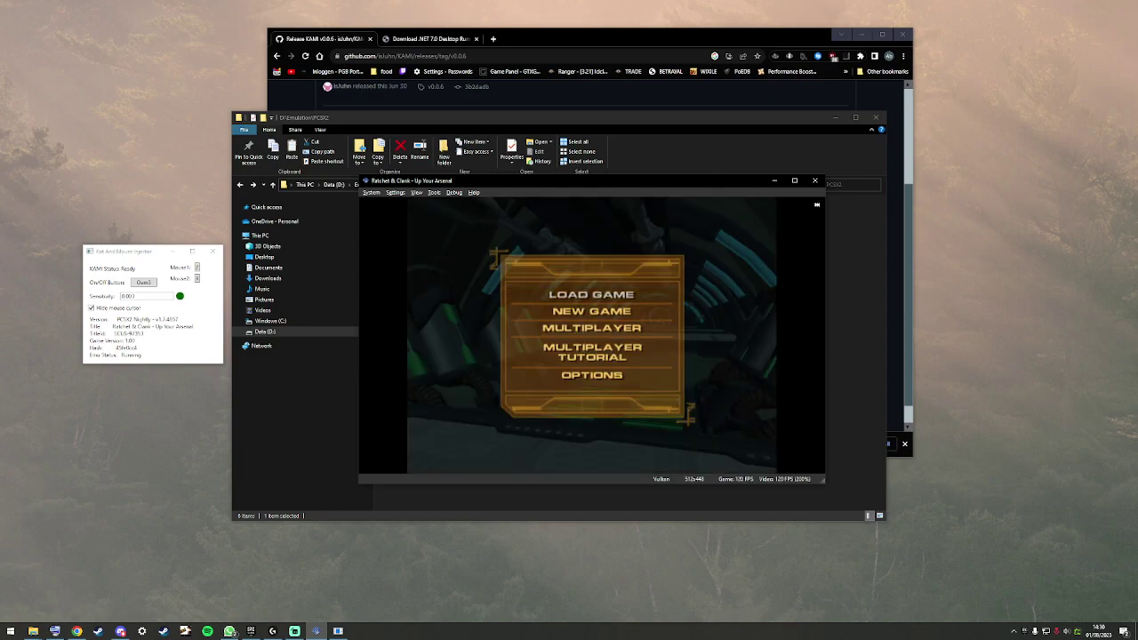
pyautogui.press('space')
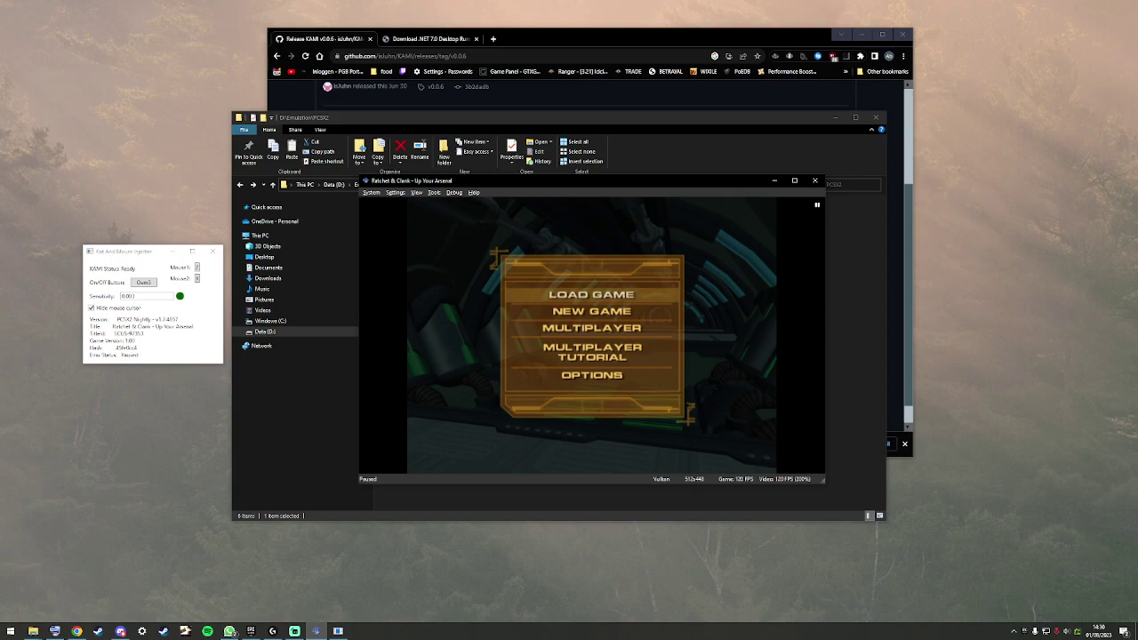
pyautogui.press('space')
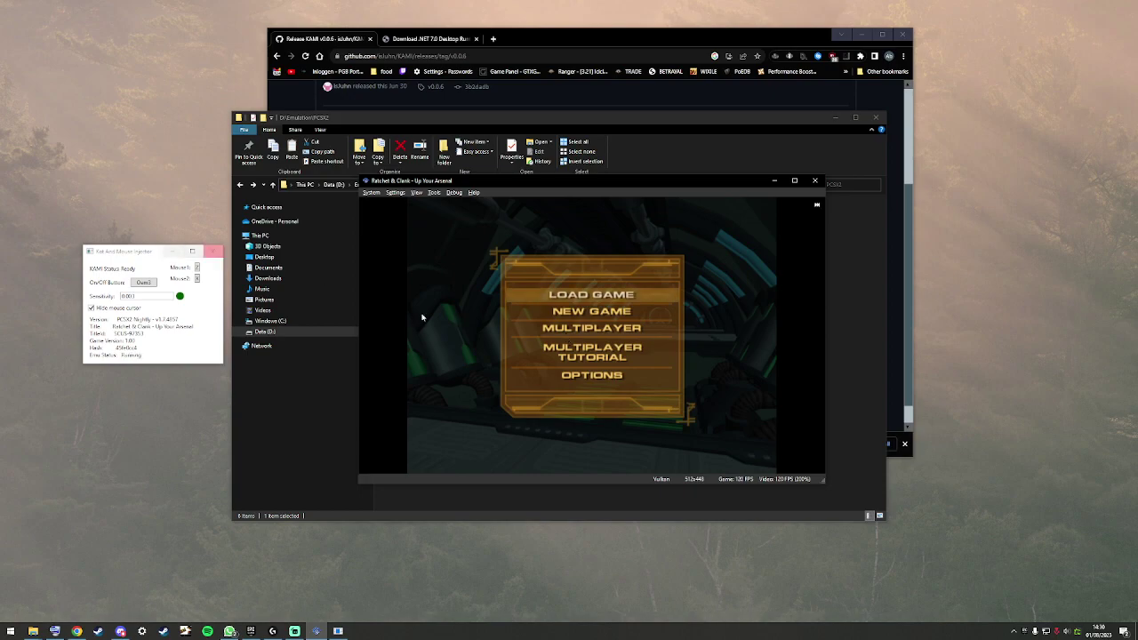
pyautogui.press('Return')
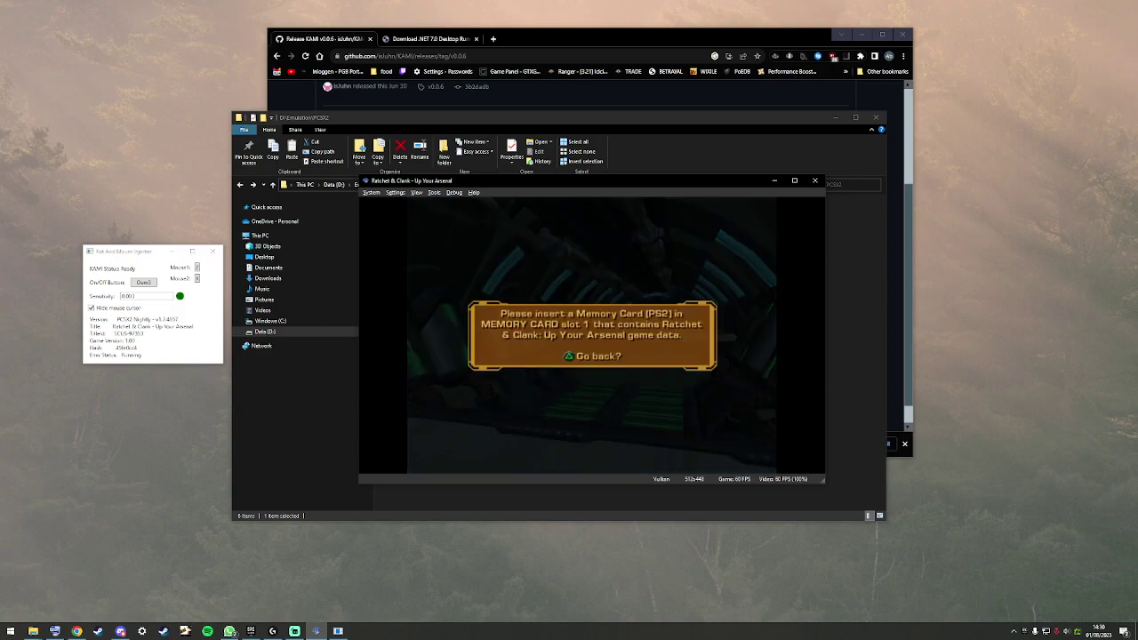
pyautogui.press('i')
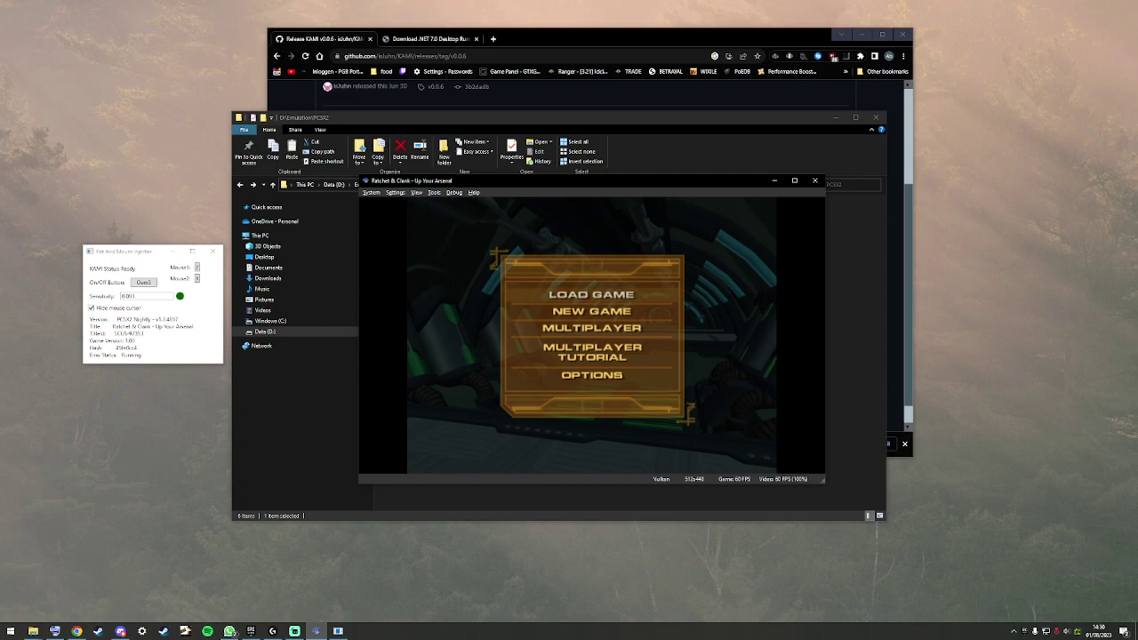
# Step: Start a new game in an empty save slot, agreeing to format the memory card in slot 1
pyautogui.press('Down')
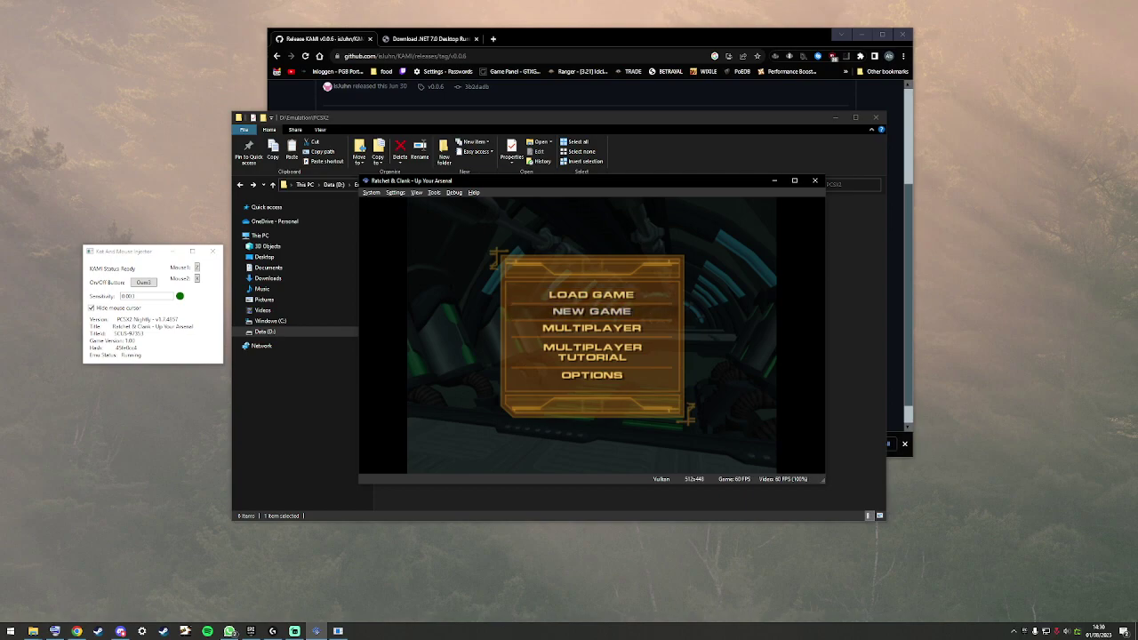
pyautogui.press('Return')
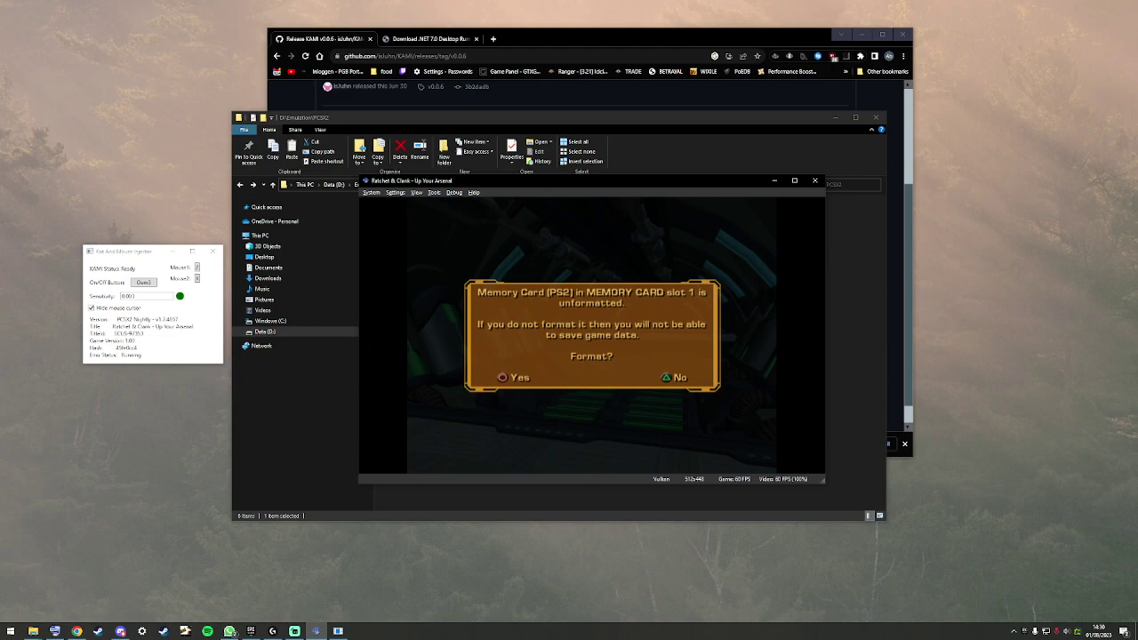
pyautogui.press('l')
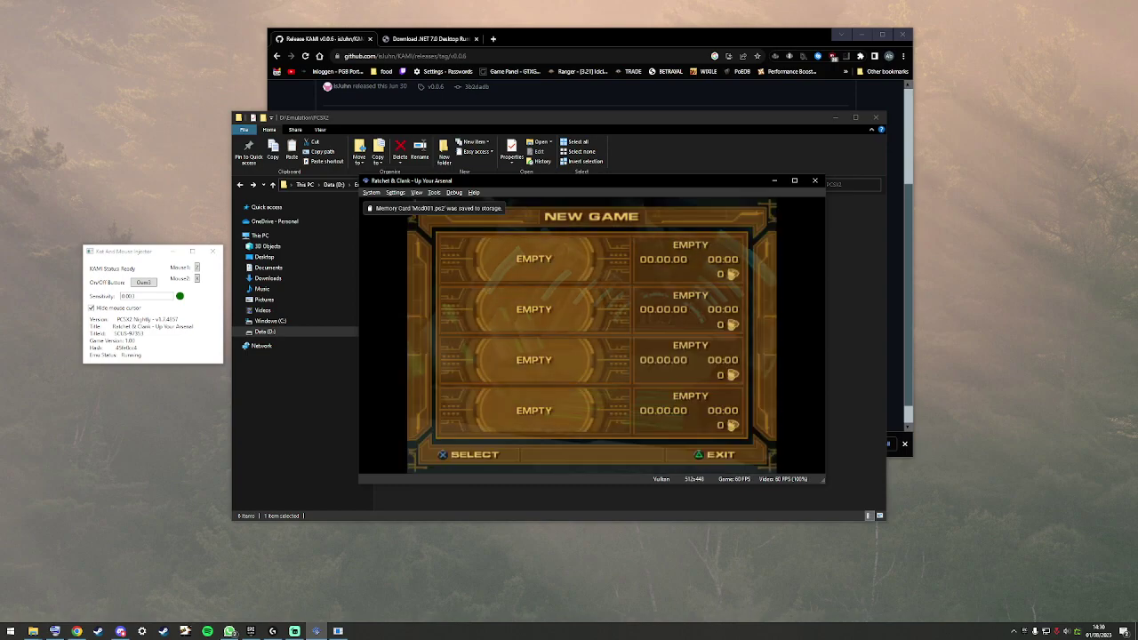
pyautogui.press('l')
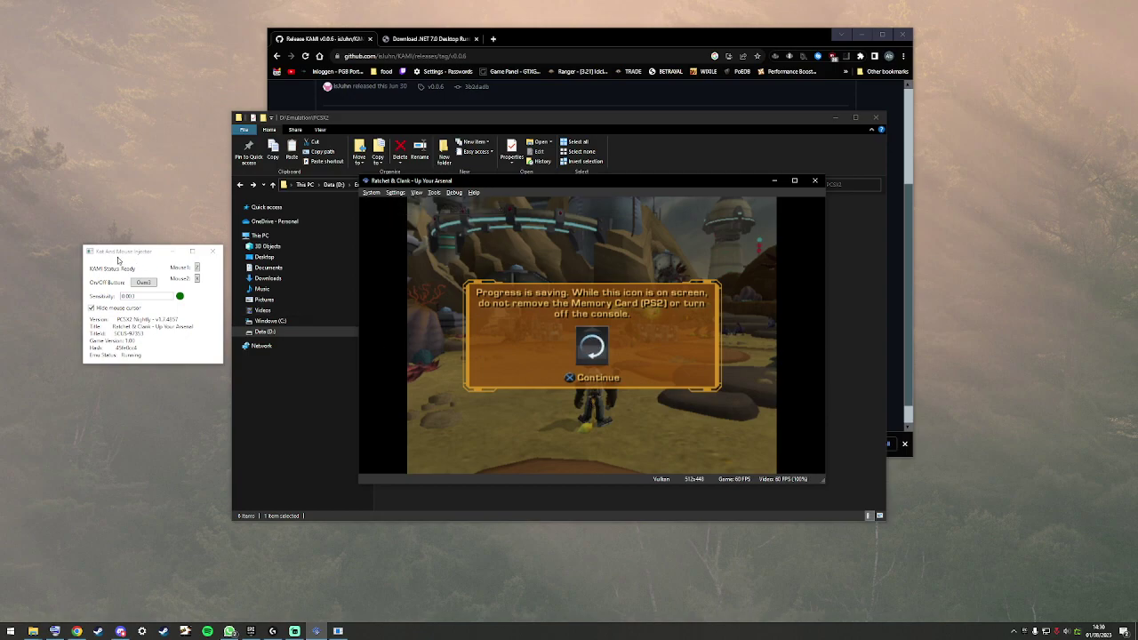
# Step: Move the KAMI window slightly farther from the game window and continue past the game's saving message
pyautogui.moveTo(107, 251)
pyautogui.mouseDown()
pyautogui.moveTo(85, 253)
pyautogui.moveTo(98, 254)
pyautogui.mouseUp()
pyautogui.click(651, 363)
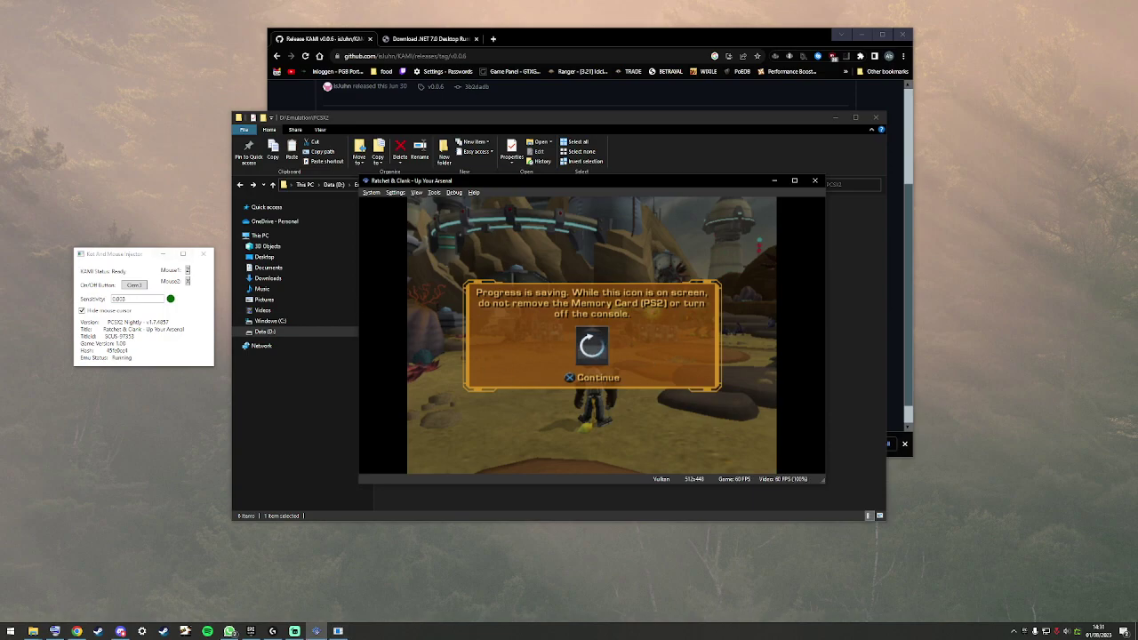
pyautogui.click(580, 330)
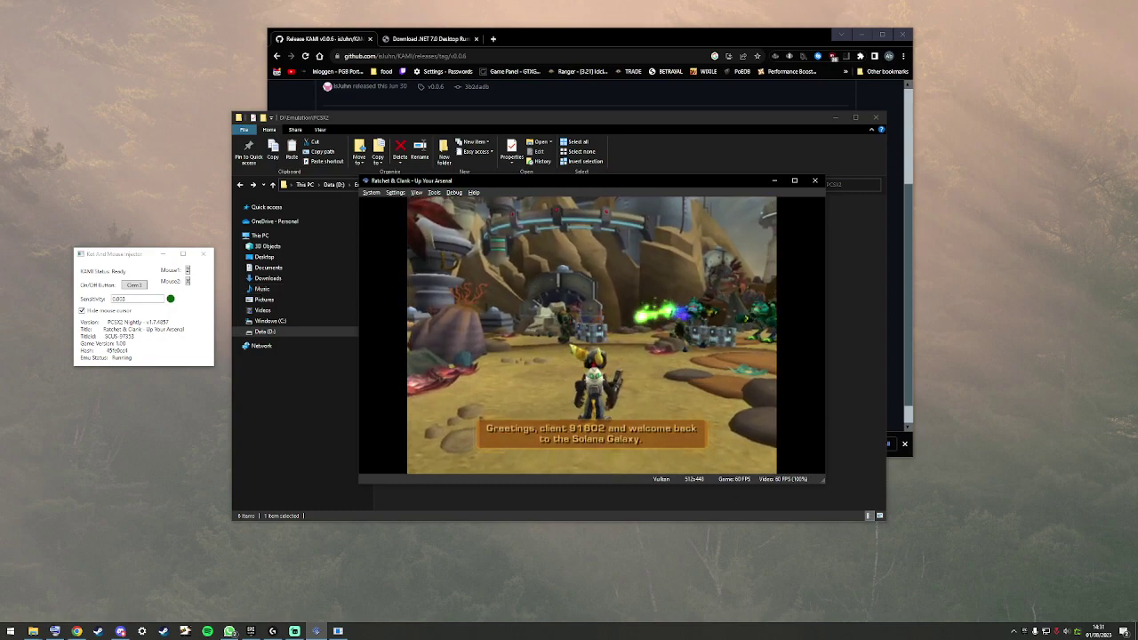
# Step: Pause the game and open its Options page
pyautogui.press('Return')
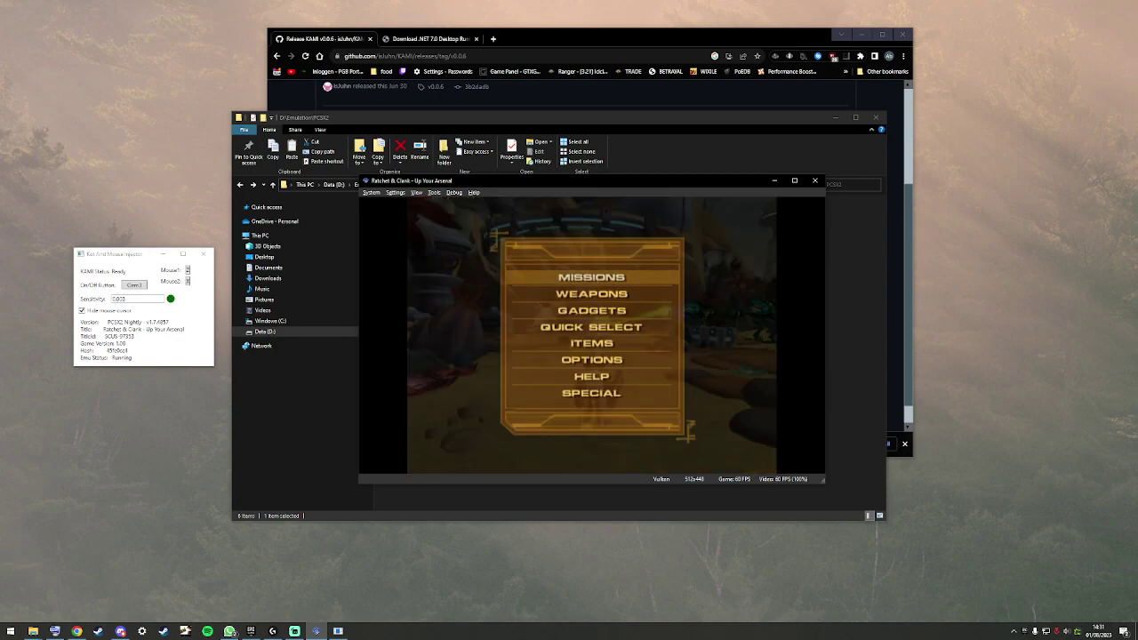
pyautogui.press('Return')
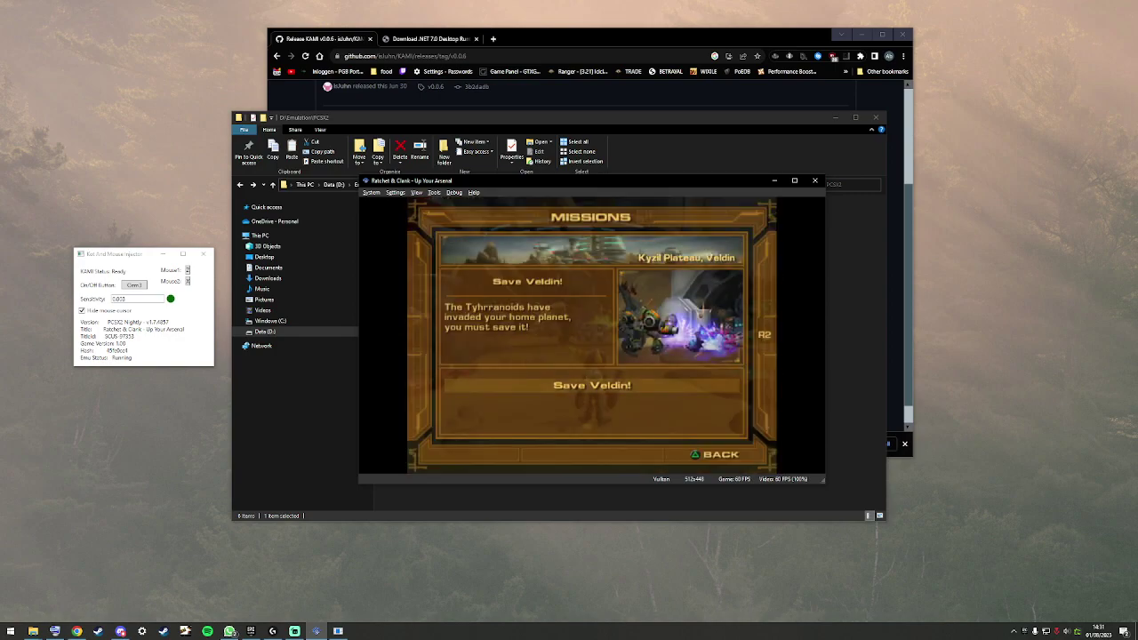
pyautogui.press('Escape')
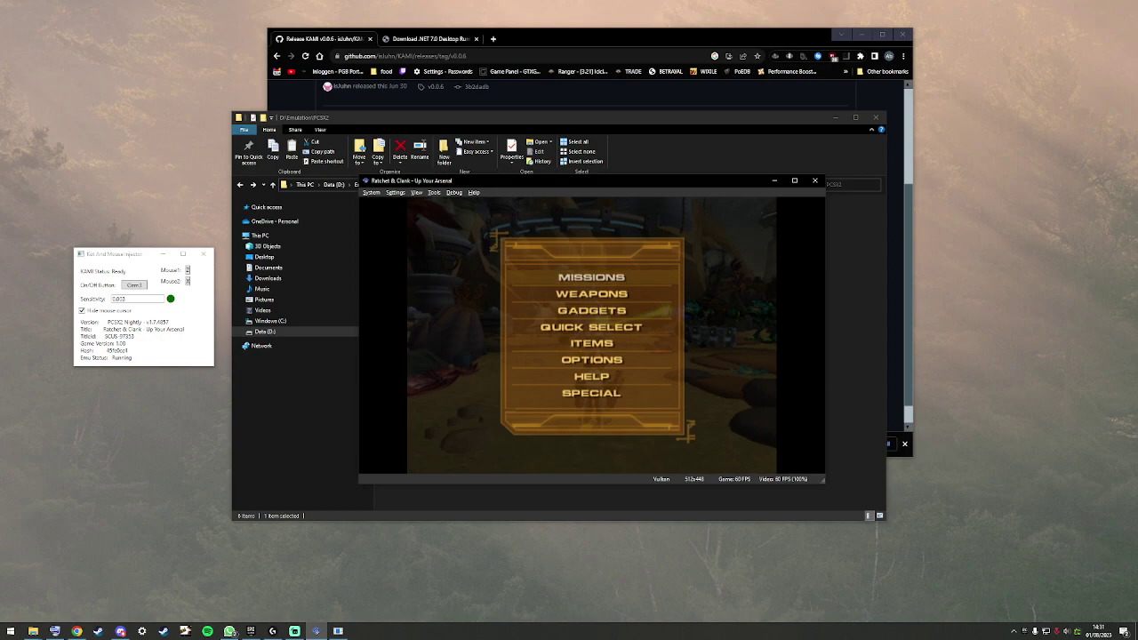
pyautogui.press('Down')
pyautogui.press('Down')
pyautogui.press('Down')
pyautogui.press('Down')
pyautogui.press('Down')
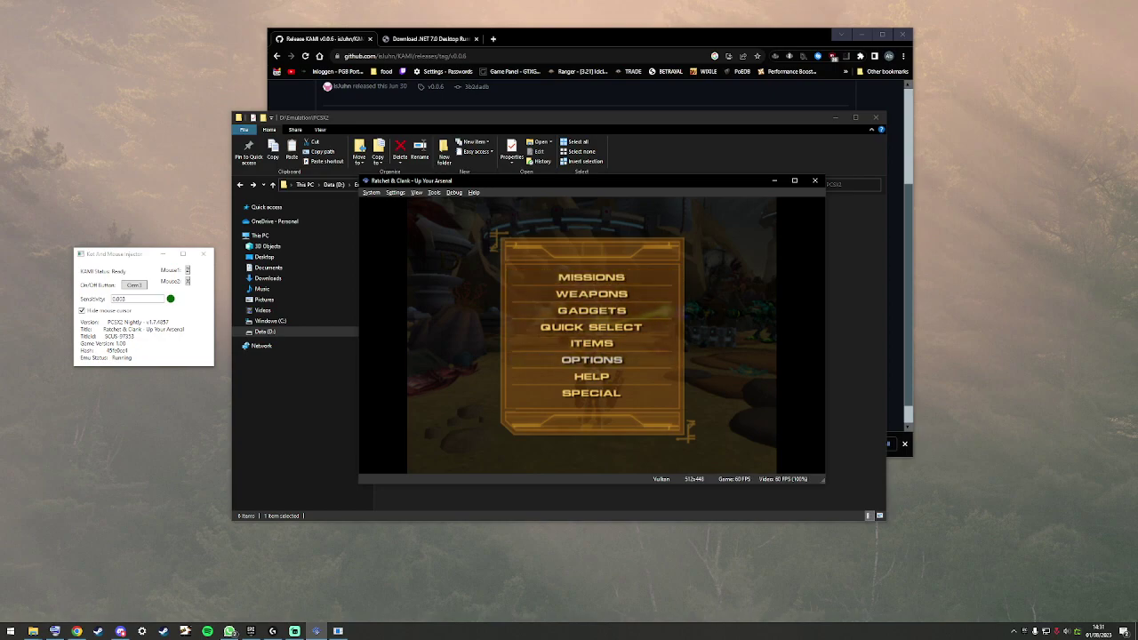
pyautogui.press('Return')
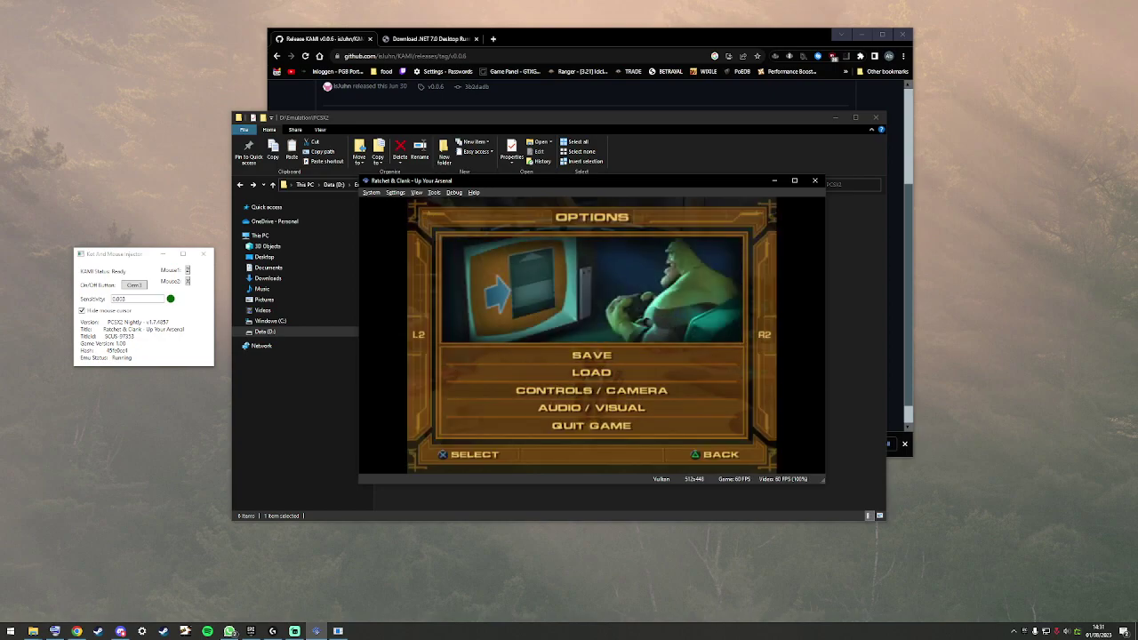
# Step: In Controls / Camera, set the camera mode to First-Person Mode and the rotation speed to maximum, and resume the game
pyautogui.press('Down')
pyautogui.press('Down')
pyautogui.press('Return')
pyautogui.press('Return')
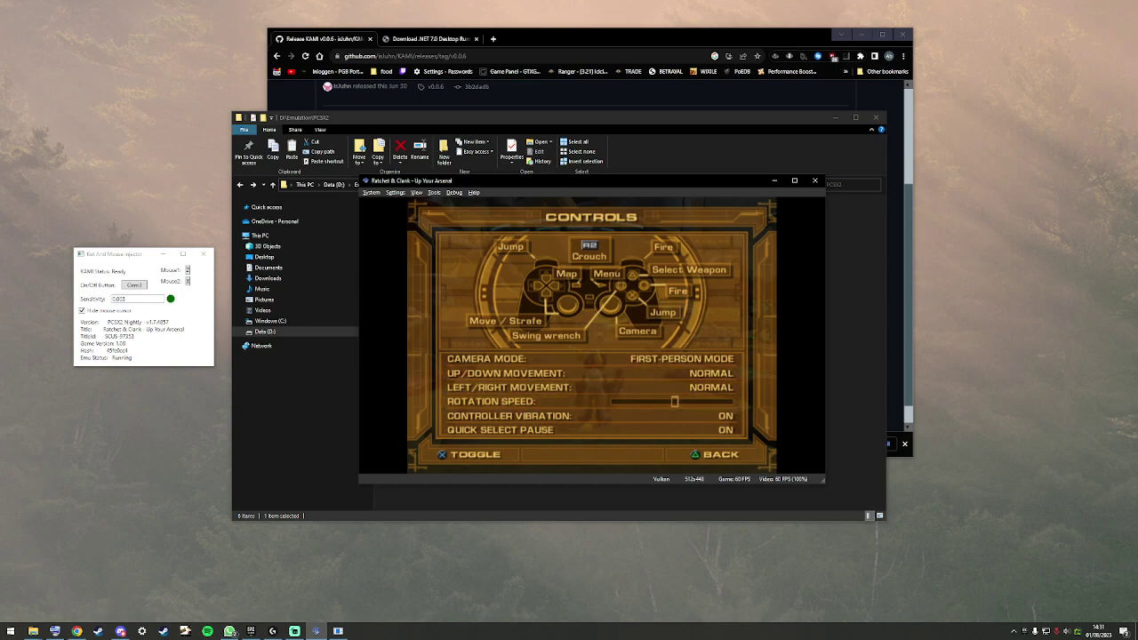
pyautogui.press('Right')
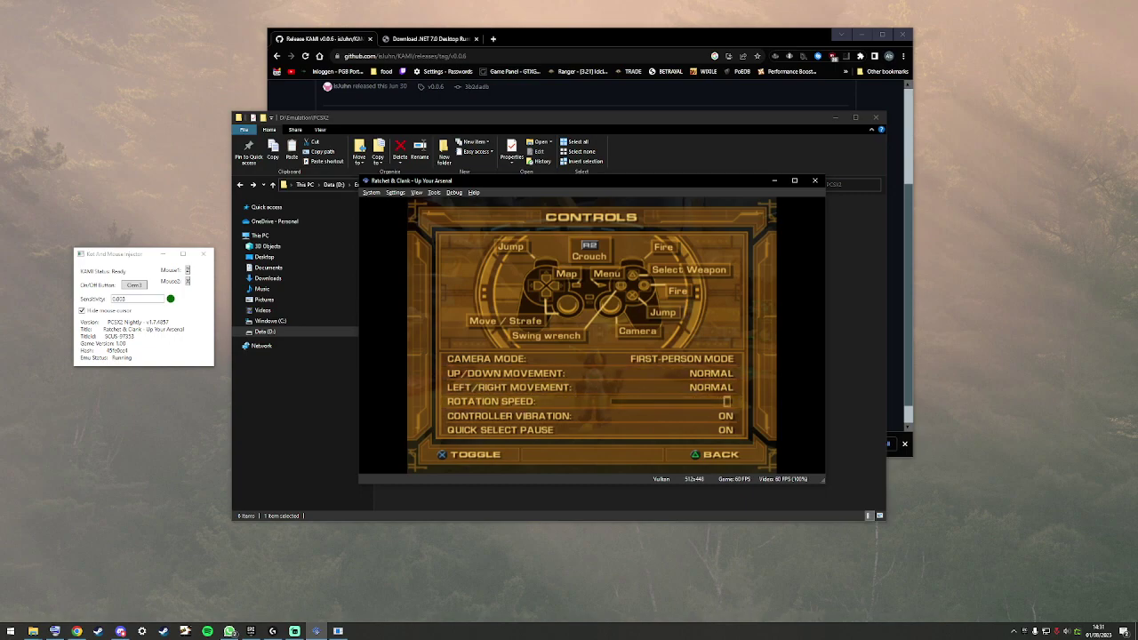
pyautogui.press('Escape')
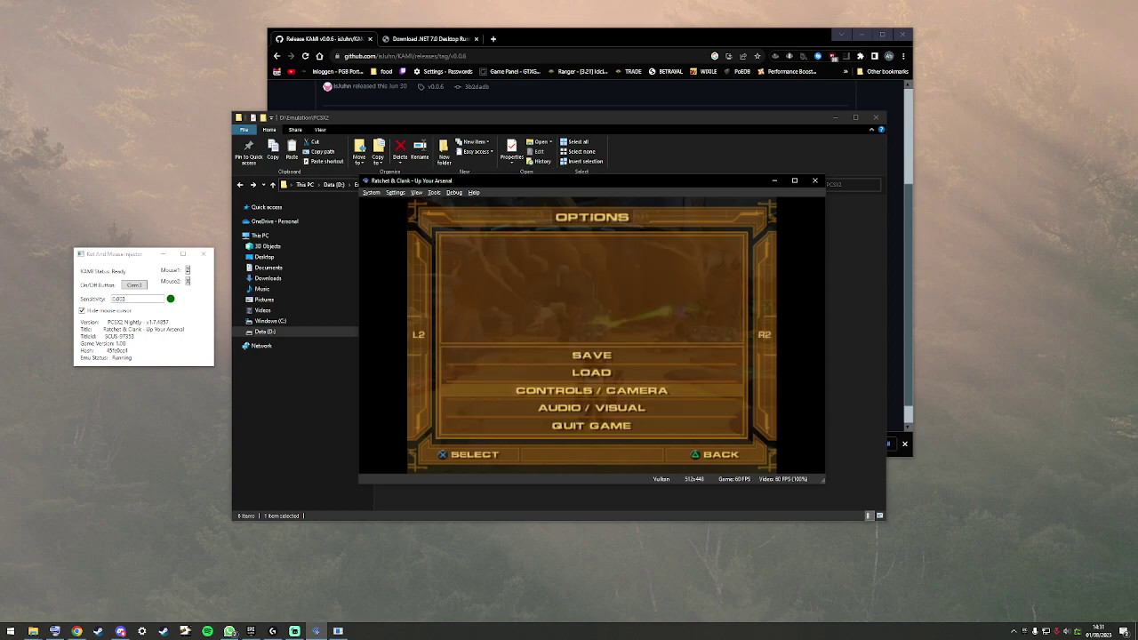
pyautogui.press('Escape')
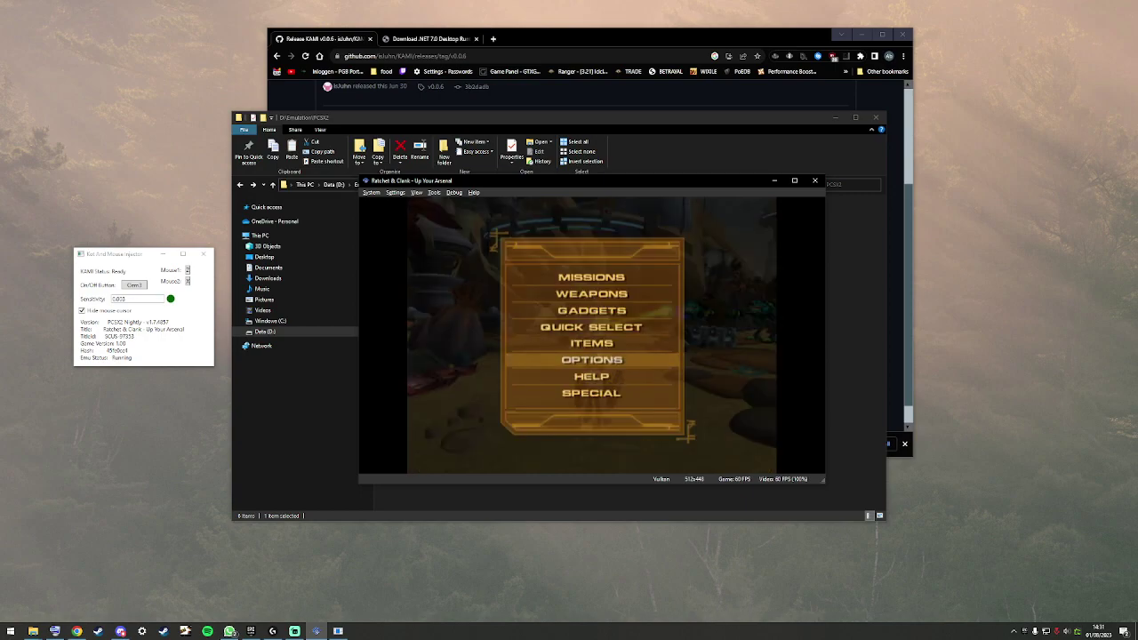
pyautogui.press('Escape')
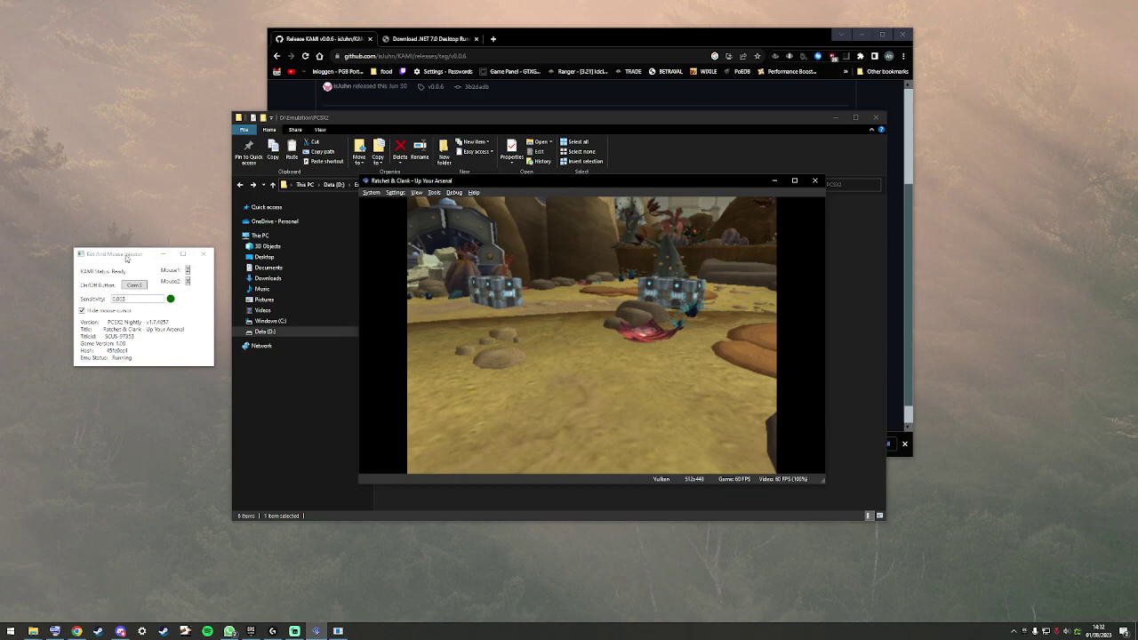
# Step: Switch to the browser, examine the change notes and assets on the KAMI v0.0.6 release page, and return to the game in PCSX2
pyautogui.click(503, 112)
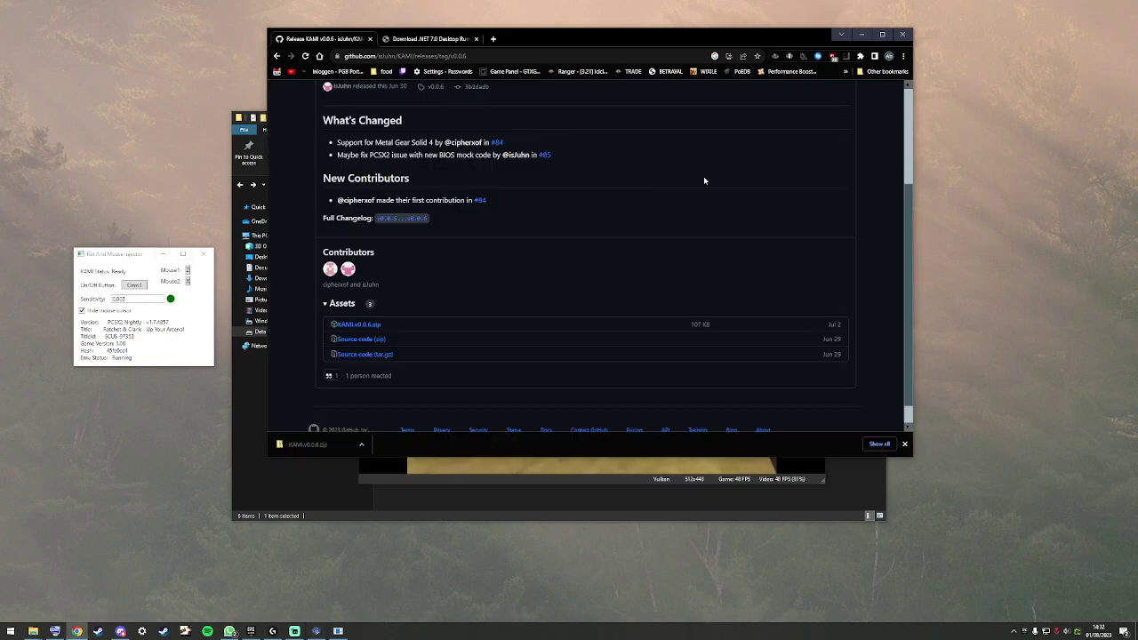
pyautogui.scroll(3, 902, 253)
pyautogui.scroll(-2, 899, 241)
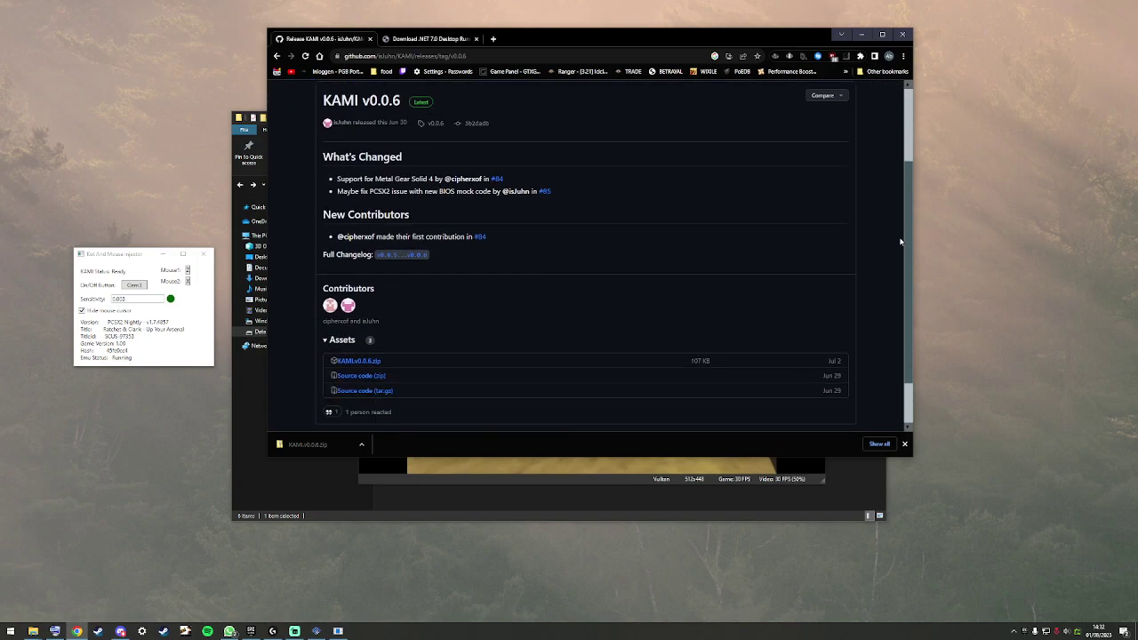
pyautogui.scroll(-1, 900, 241)
pyautogui.scroll(2, 888, 239)
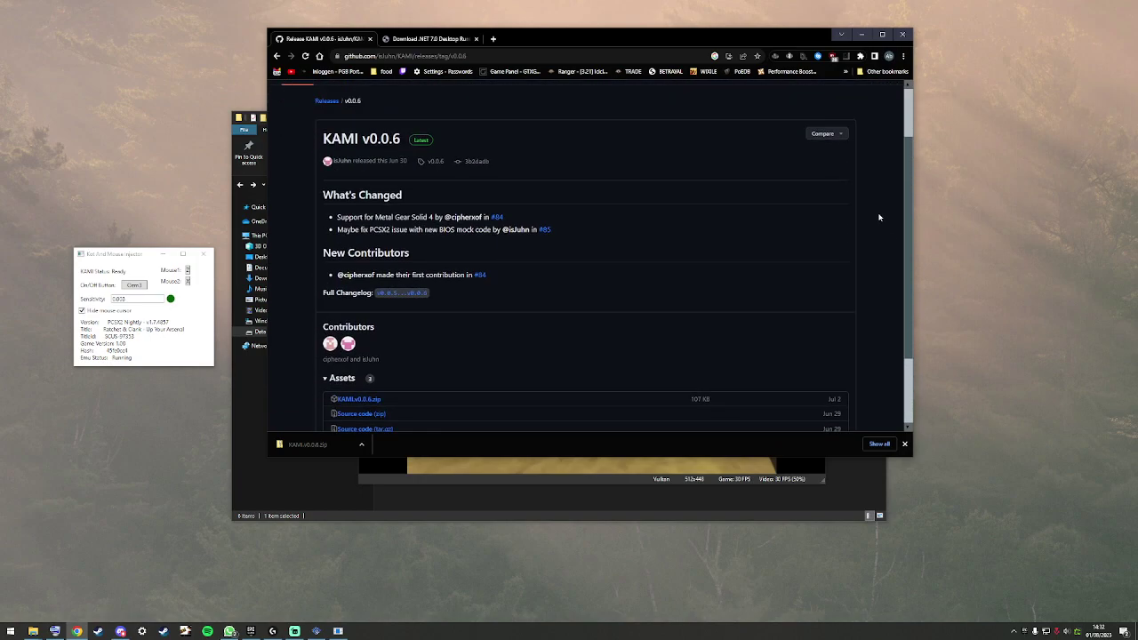
pyautogui.scroll(1, 878, 217)
pyautogui.scroll(-2, 853, 251)
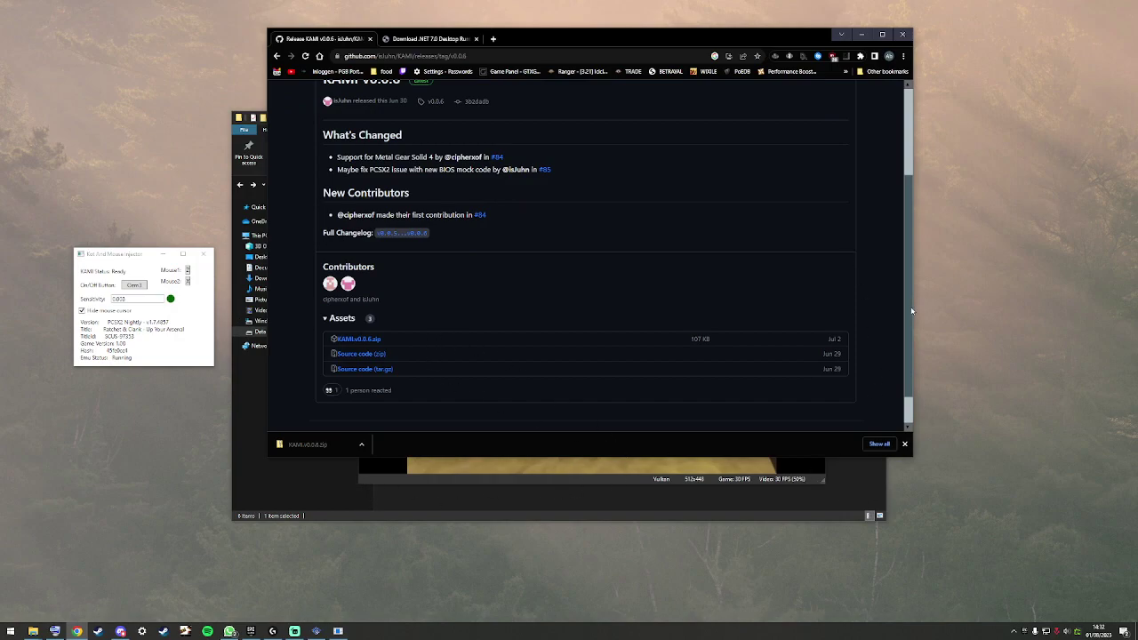
pyautogui.scroll(1, 904, 237)
pyautogui.scroll(-1, 903, 237)
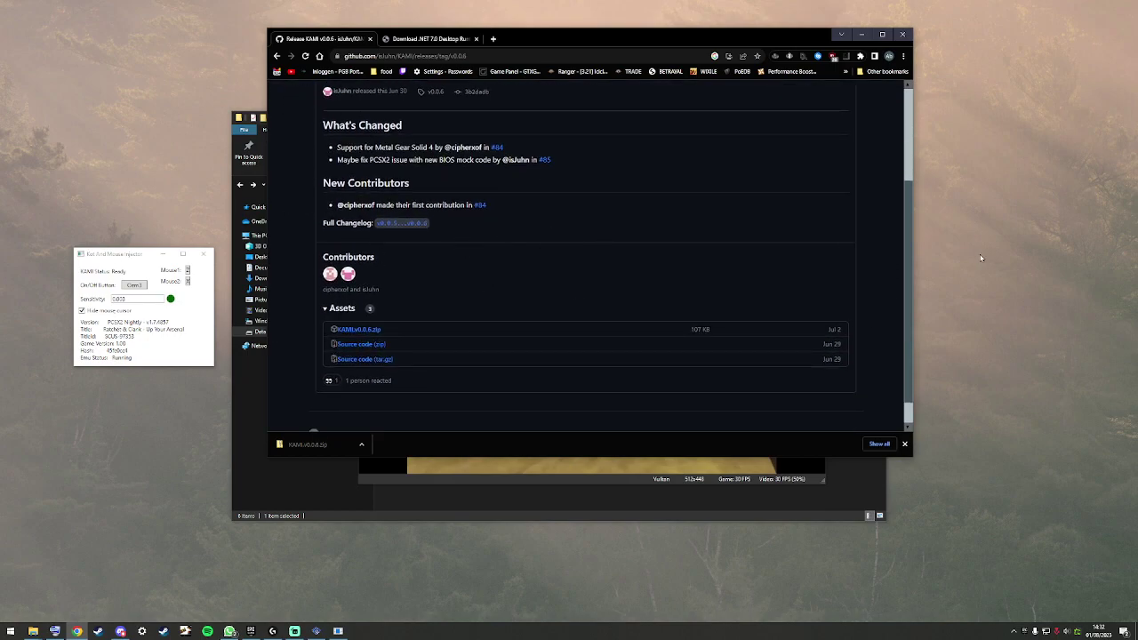
pyautogui.moveTo(906, 268); pyautogui.dragTo(914, 221)
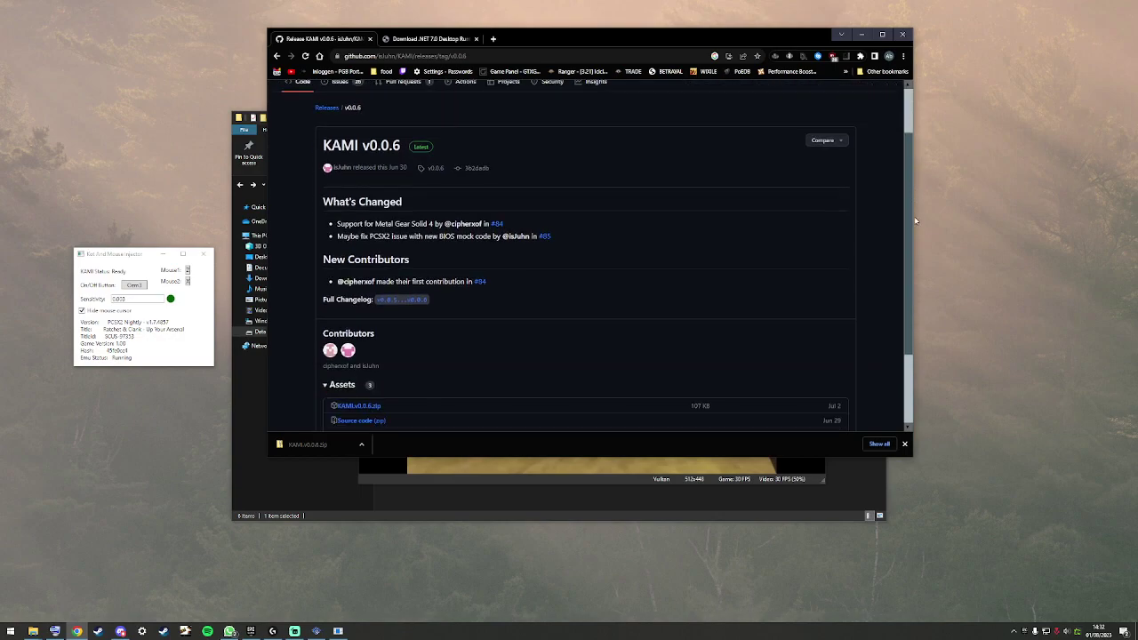
pyautogui.click(383, 480)
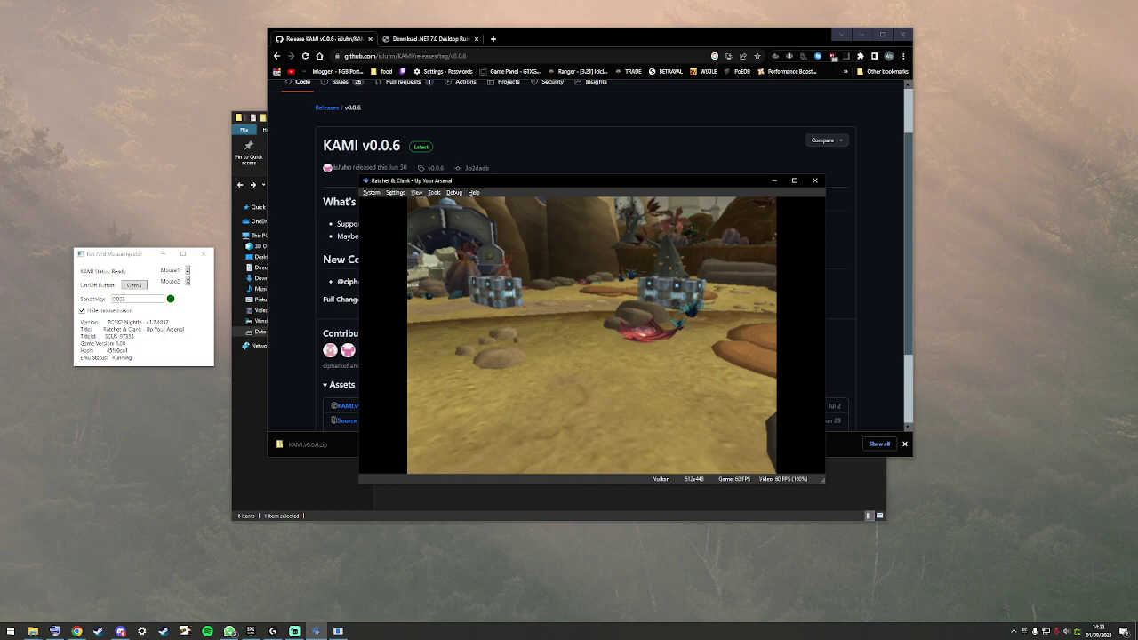